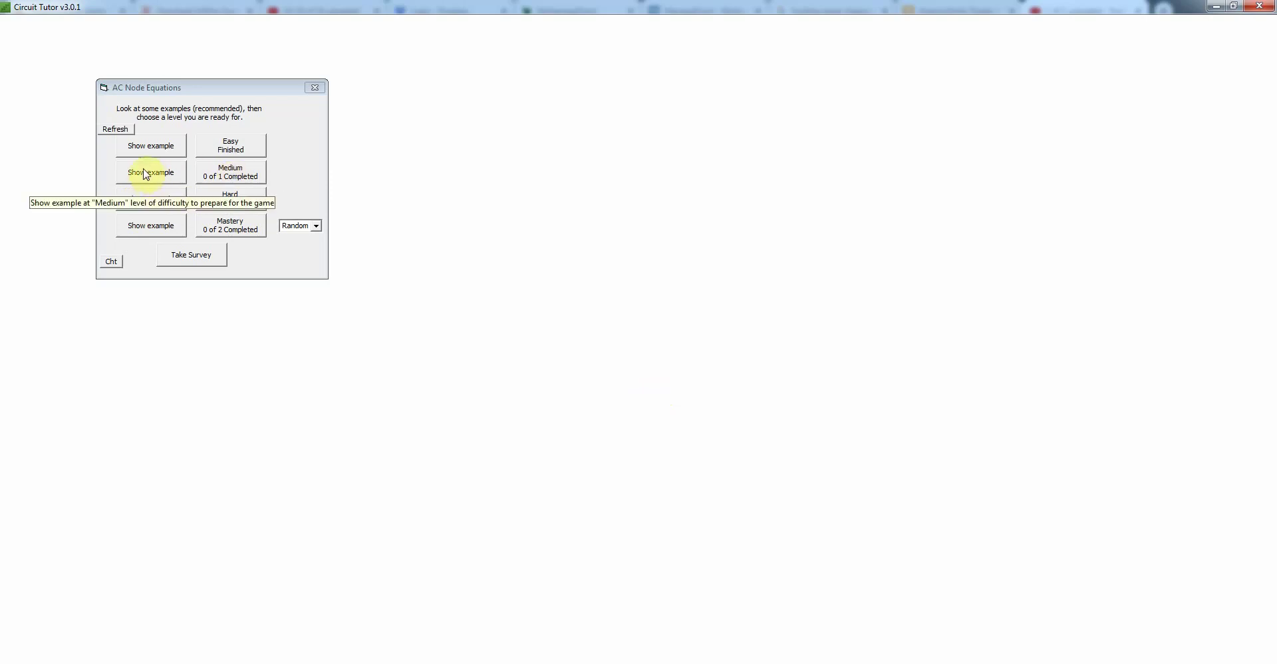
Step: Start the Medium level and accept the ground placement so nodes V1–V4 are labelled
left_click(244, 176)
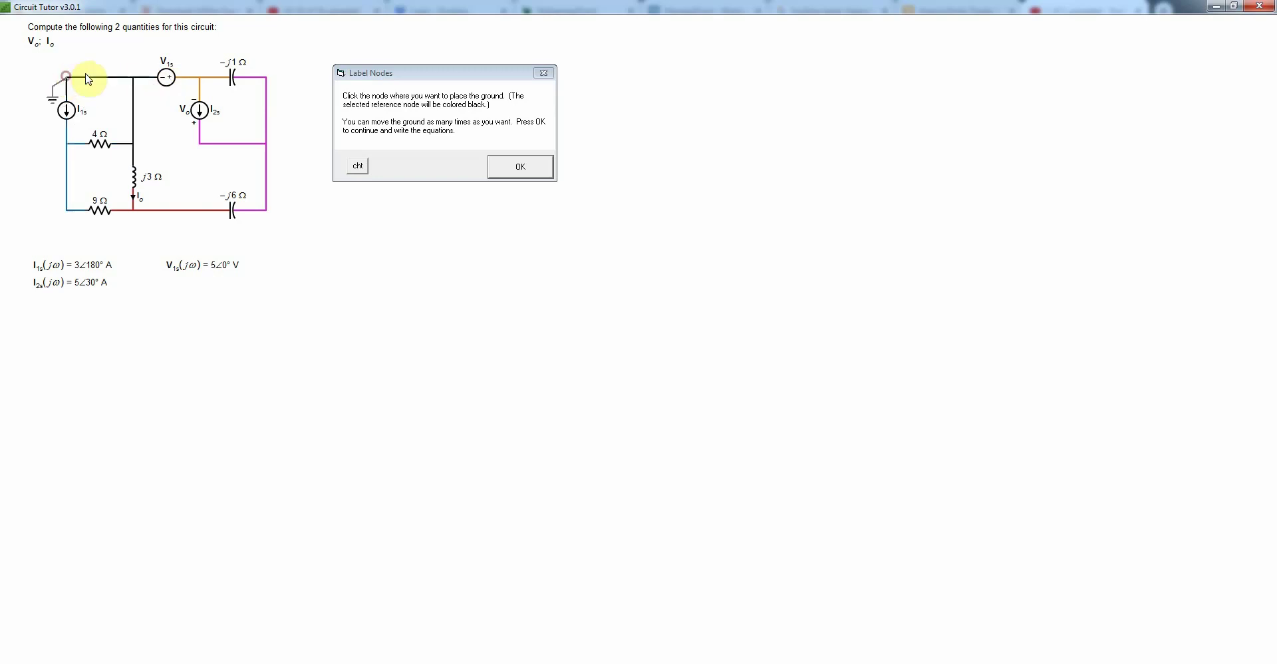
left_click(505, 174)
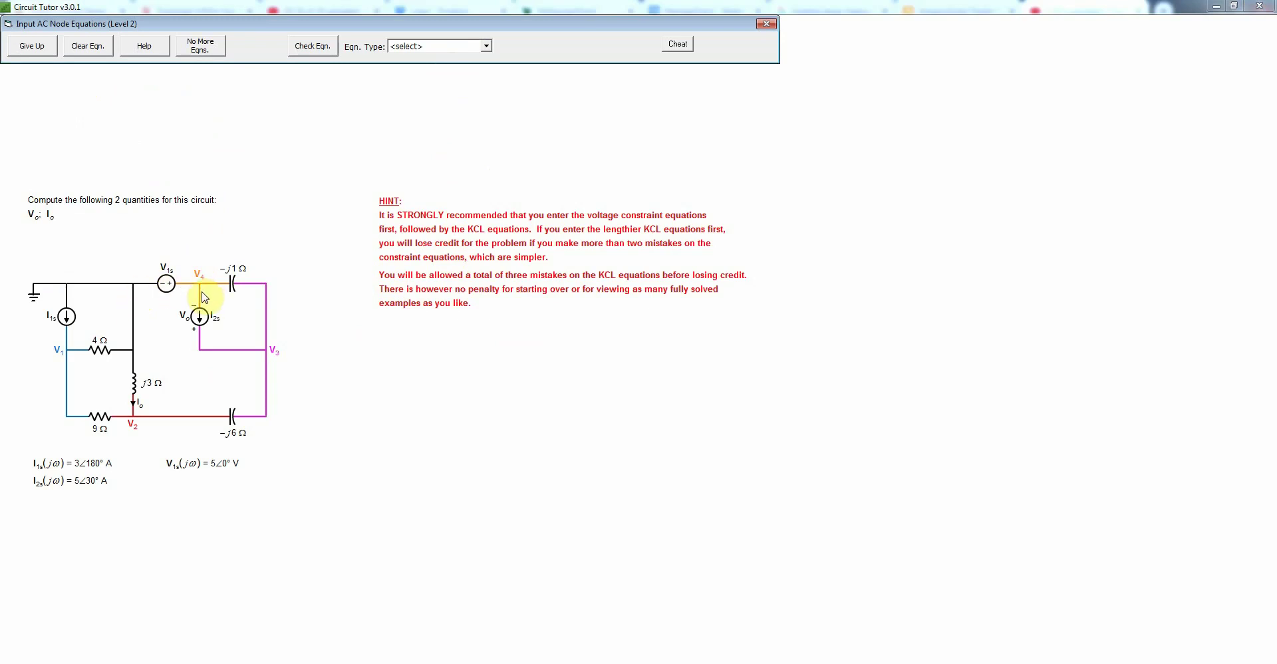
Step: Build the Voltage Constraint equation V4 = 5∠0° V and check it
left_click(487, 48)
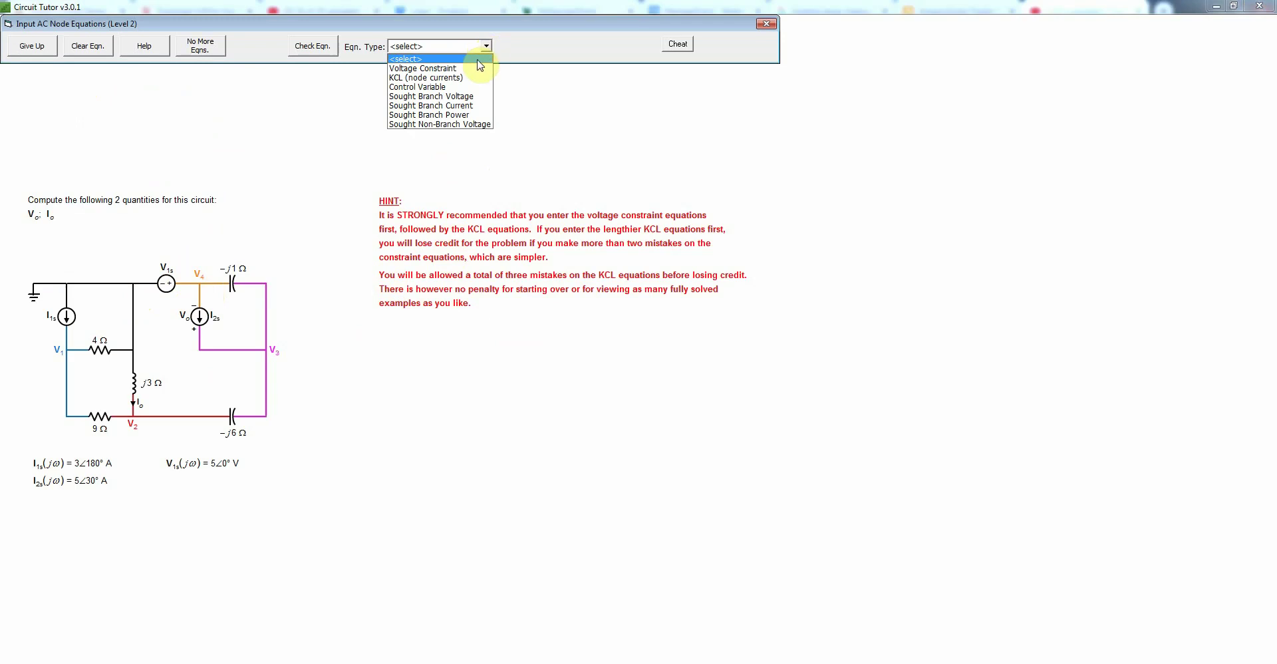
left_click(474, 68)
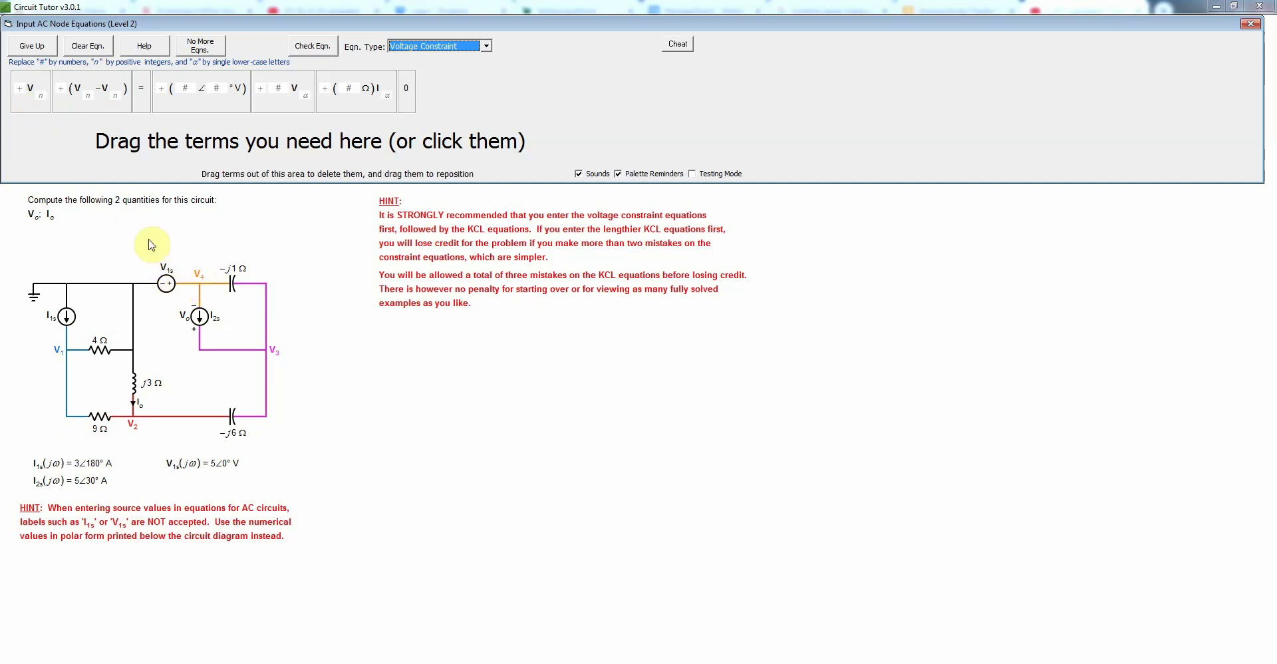
left_click(30, 93)
left_click(145, 105)
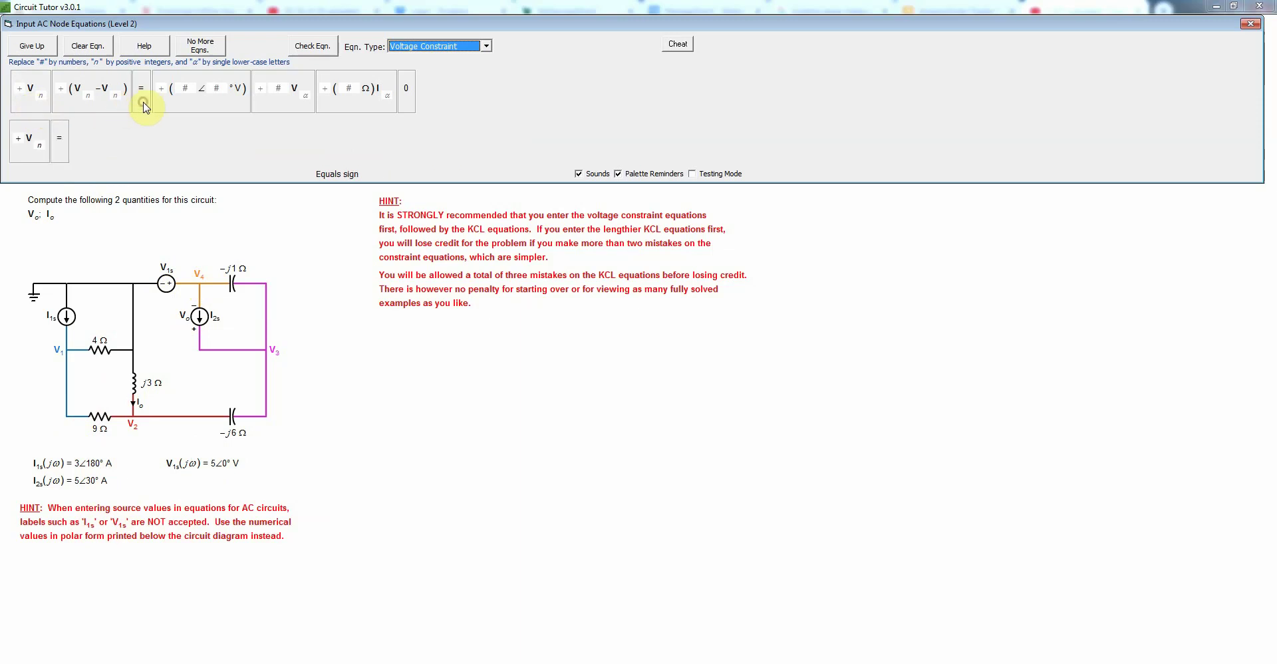
left_click(186, 105)
left_click(42, 144)
key("Tab")
key("Tab")
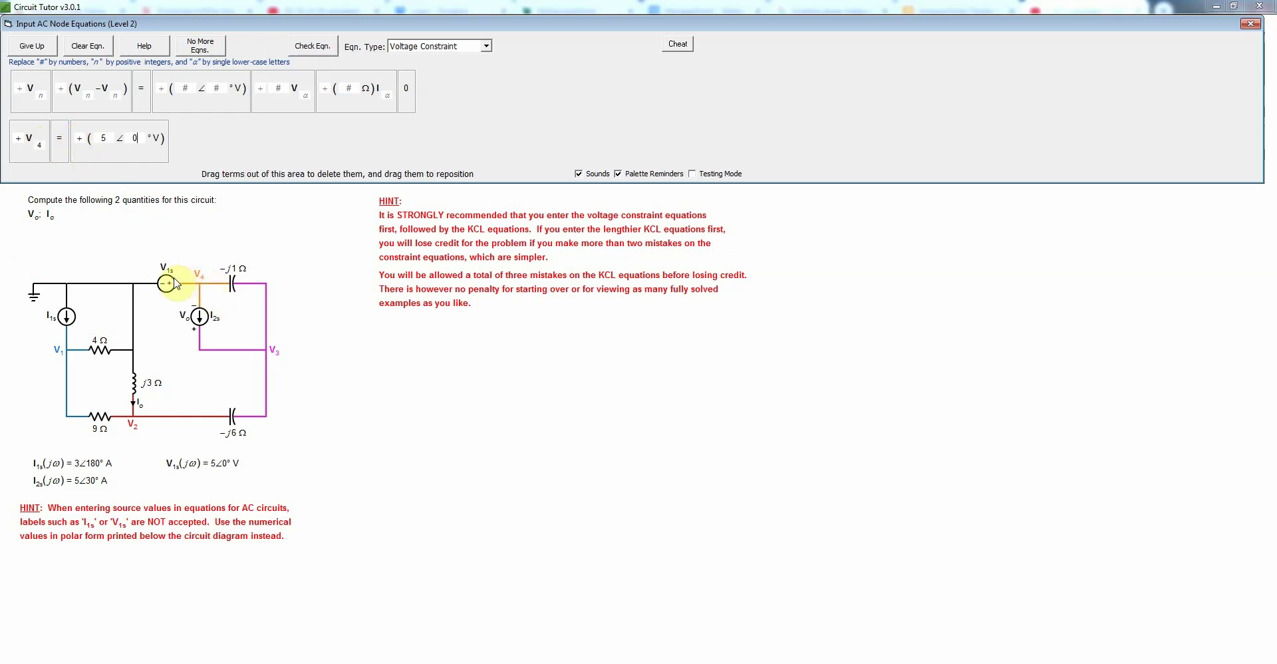
left_click(317, 49)
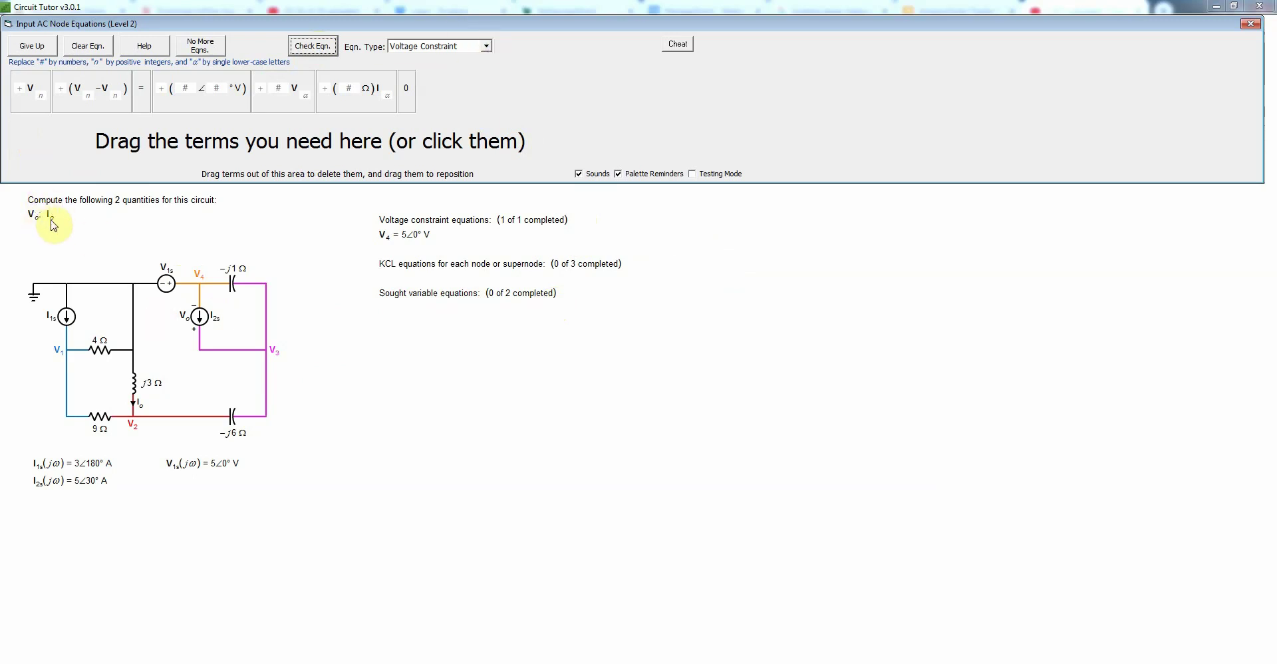
Step: Build the Sought Branch Voltage equation Vo = V3 − V4 and check it
left_click(486, 46)
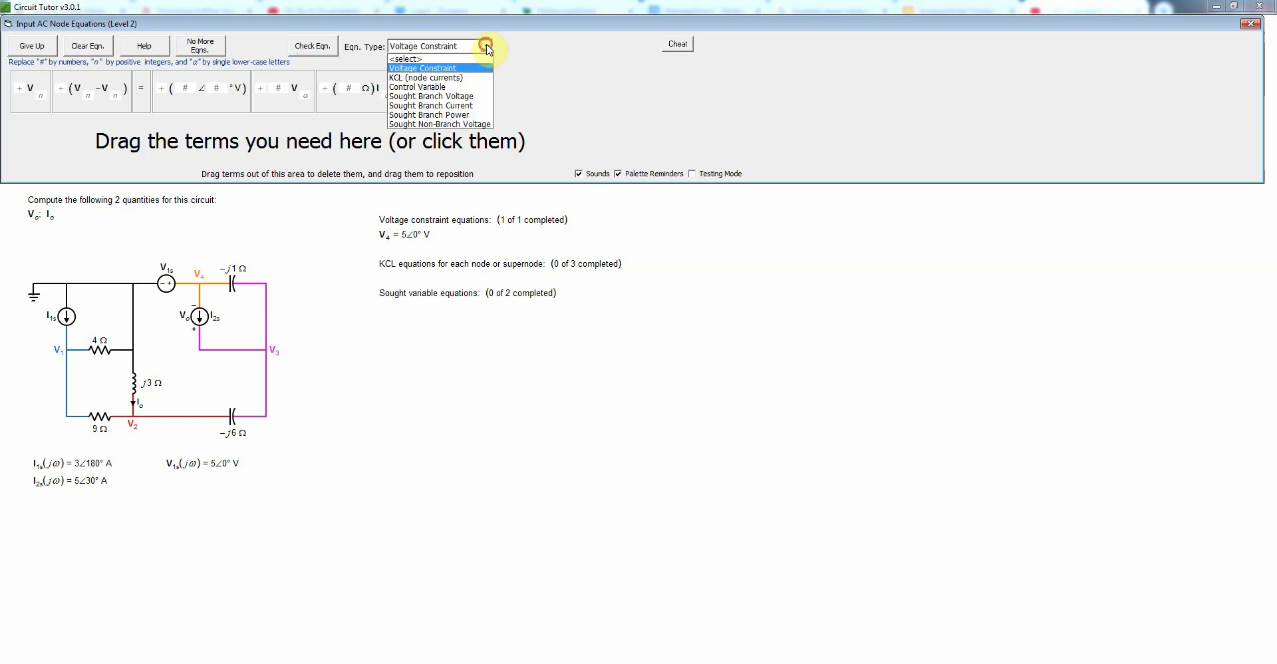
left_click(469, 96)
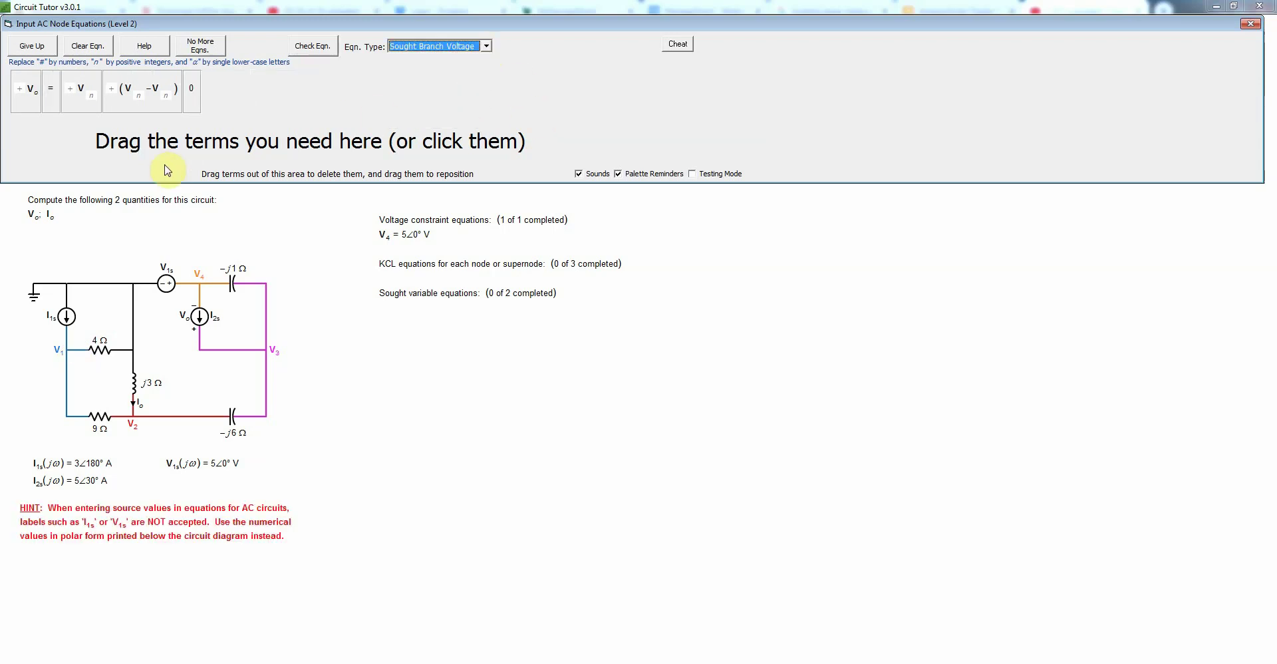
left_click(30, 104)
left_click(50, 88)
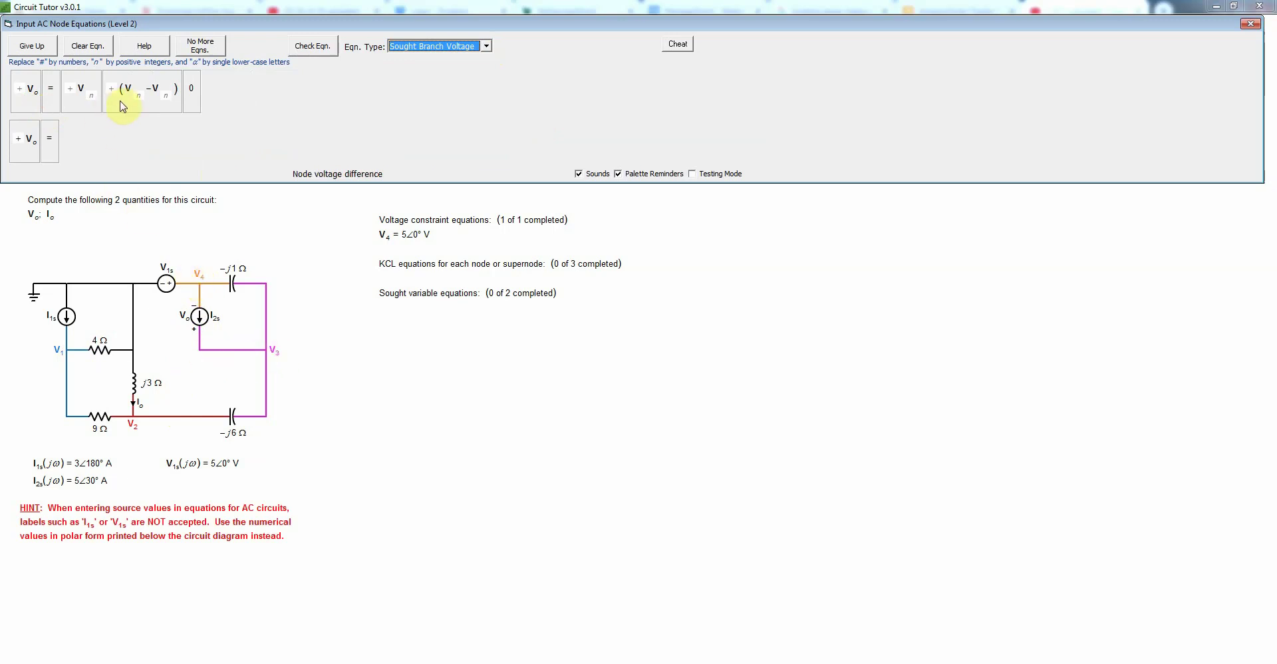
left_click_drag(127, 97, 93, 152)
left_click(96, 144)
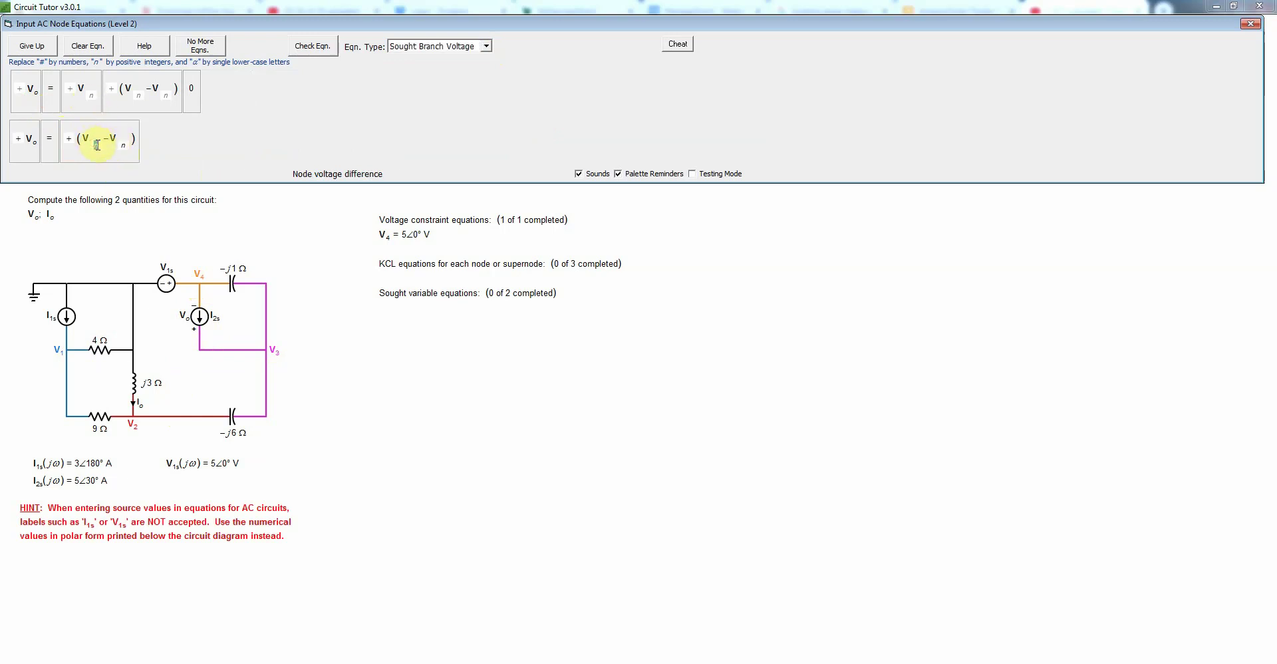
key("Tab")
key("Return")
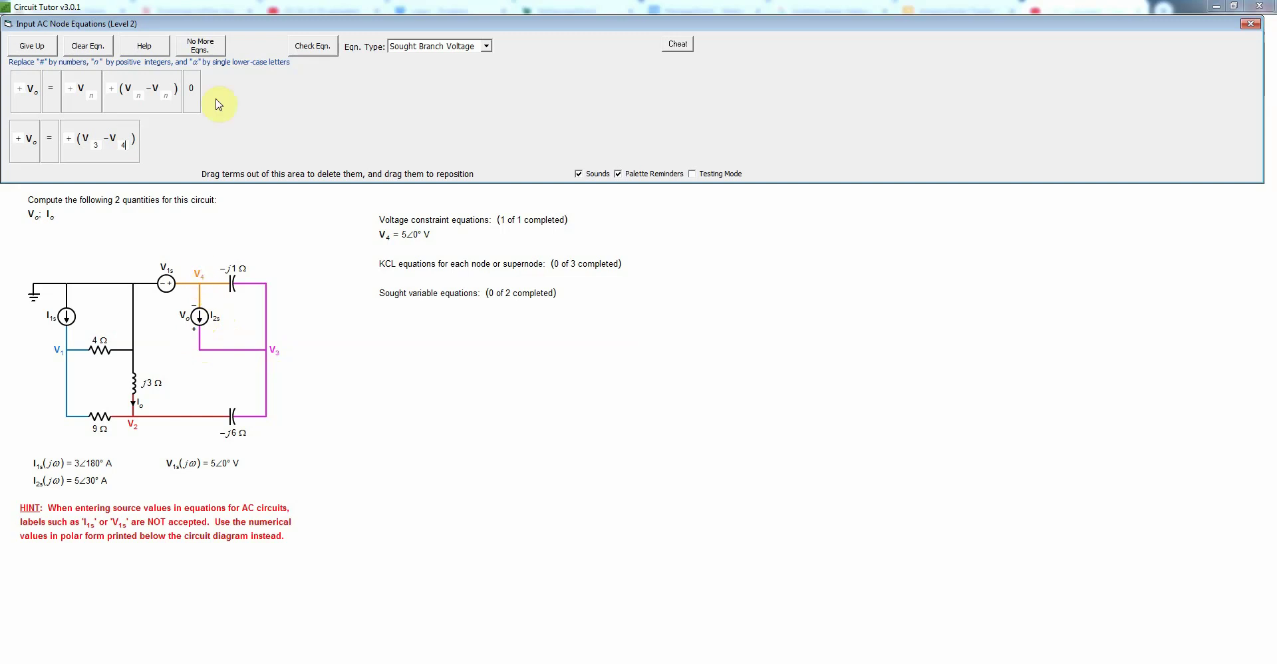
left_click(311, 47)
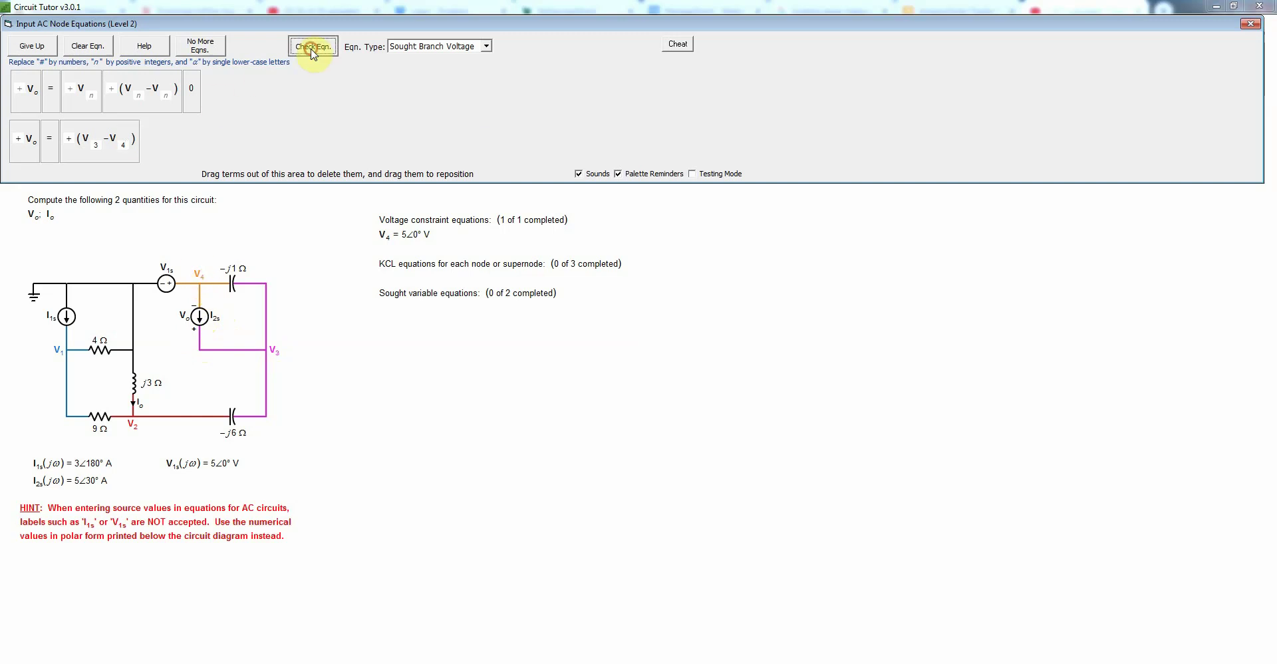
Step: Build the Sought Branch Current equation Io = −V2 / j3 Ω and check it
left_click(487, 45)
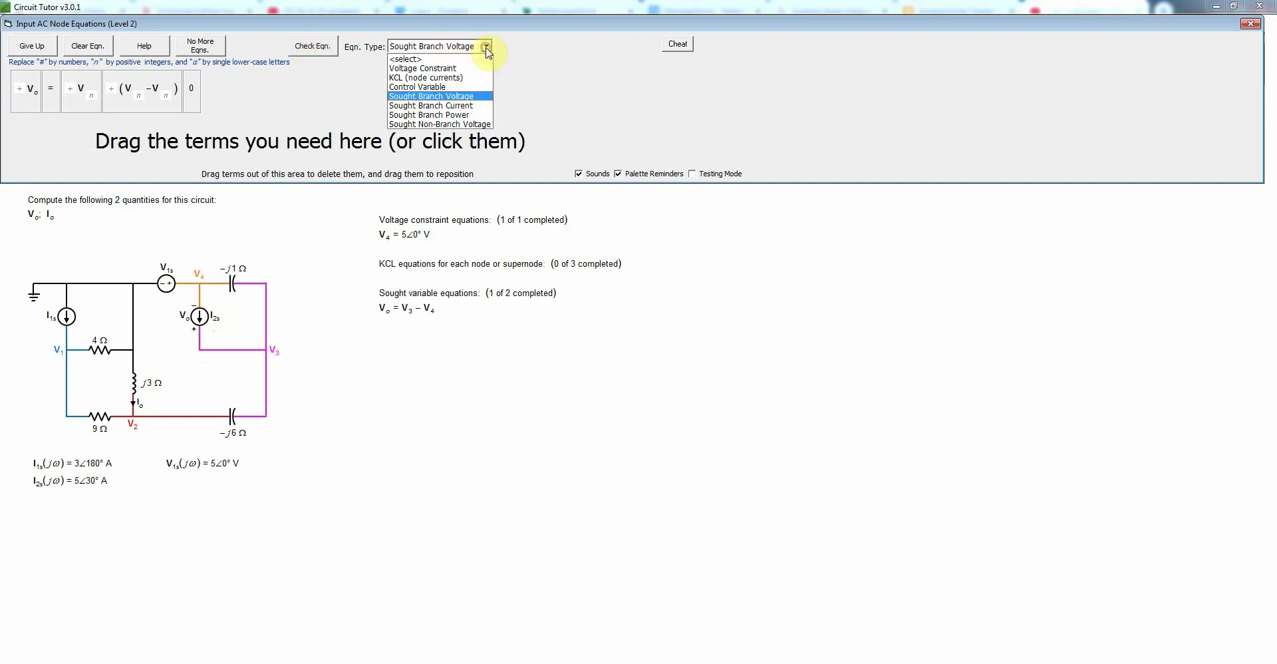
left_click(468, 106)
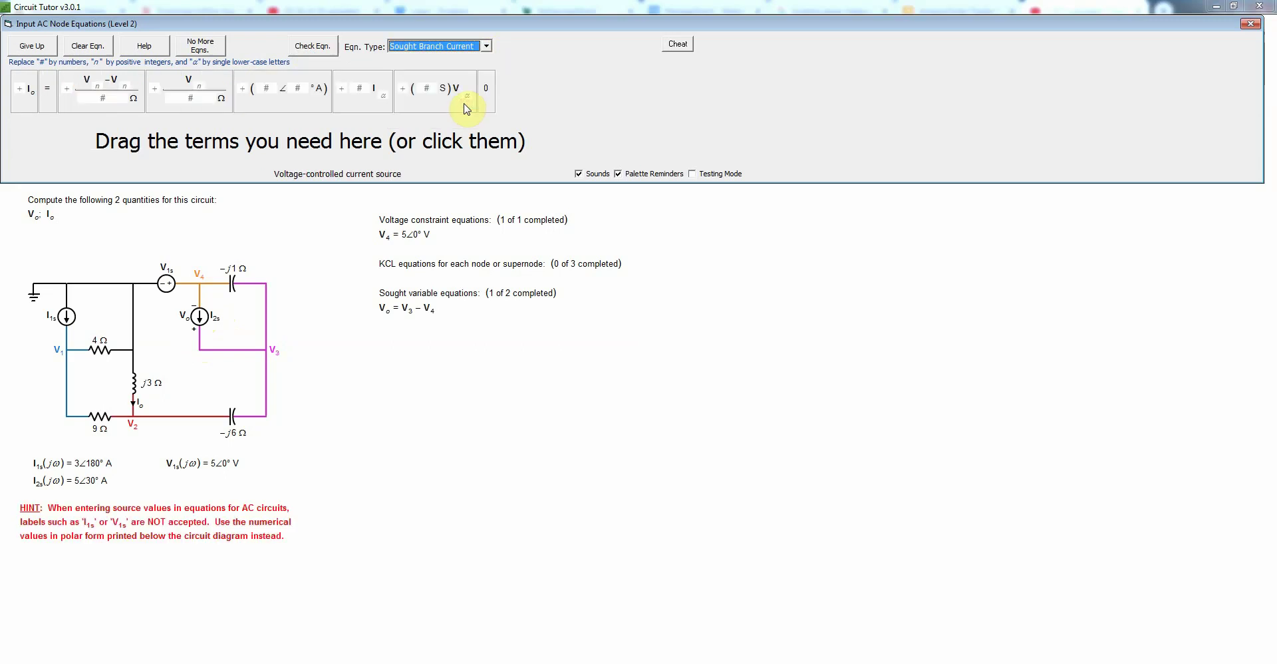
left_click(26, 103)
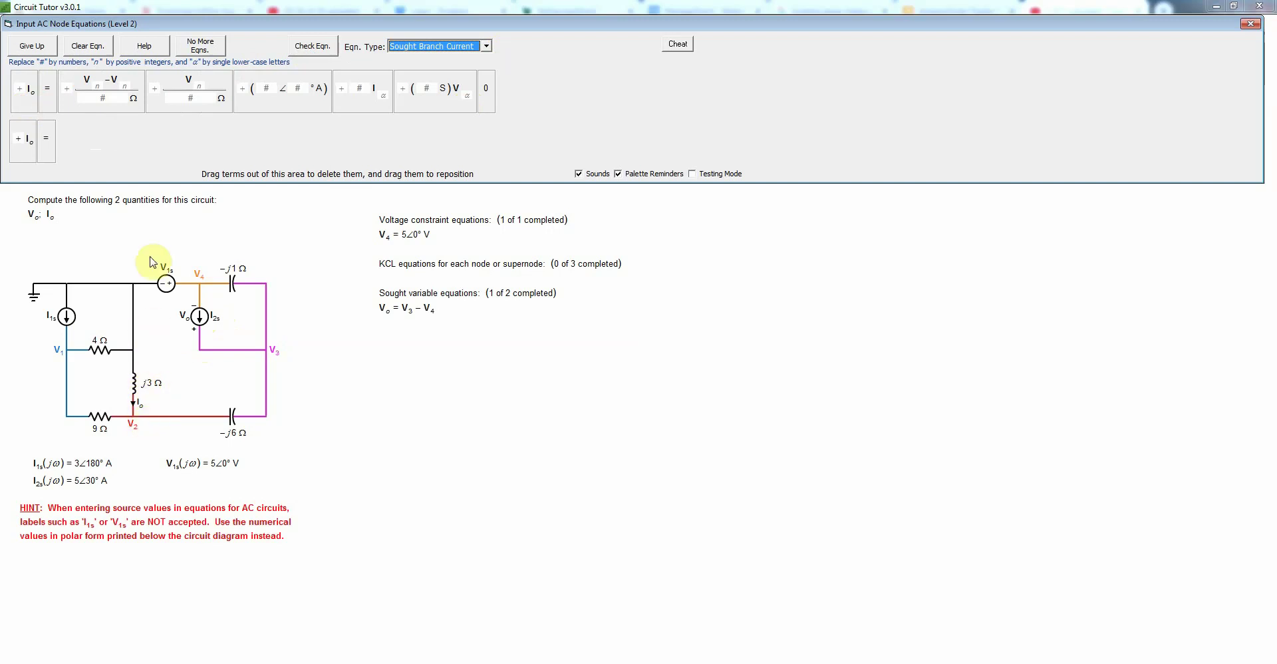
left_click(207, 110)
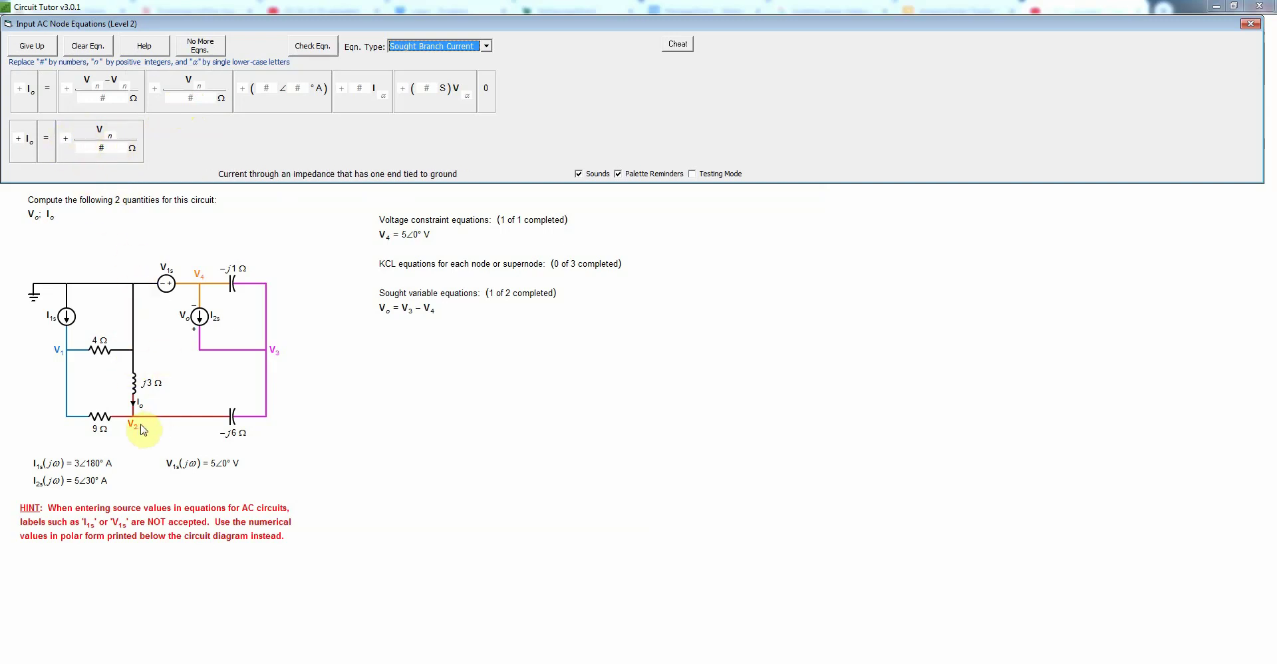
left_click(67, 140)
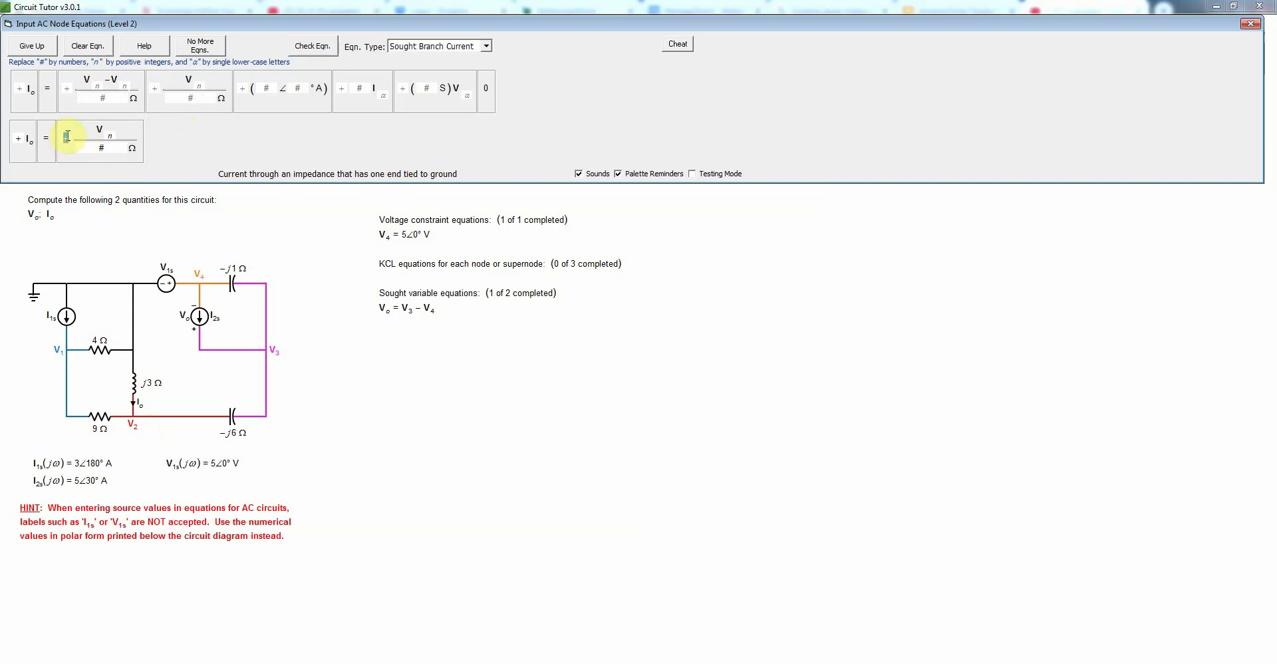
type("-")
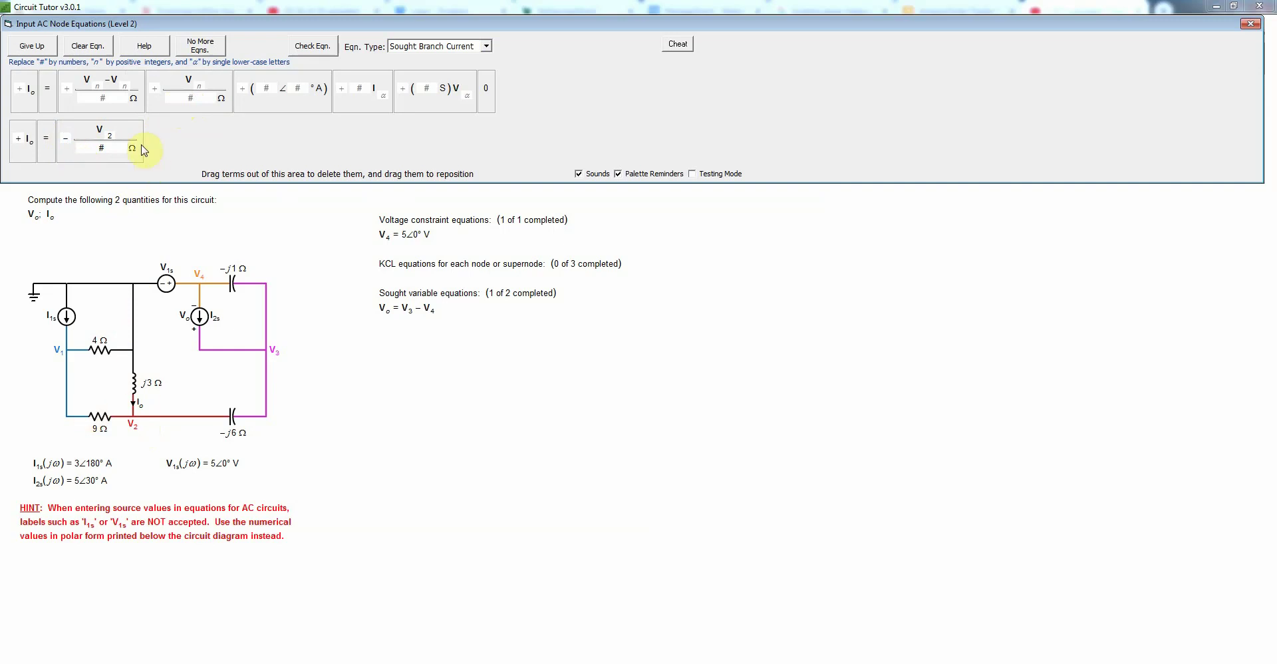
left_click(102, 147)
left_click(322, 47)
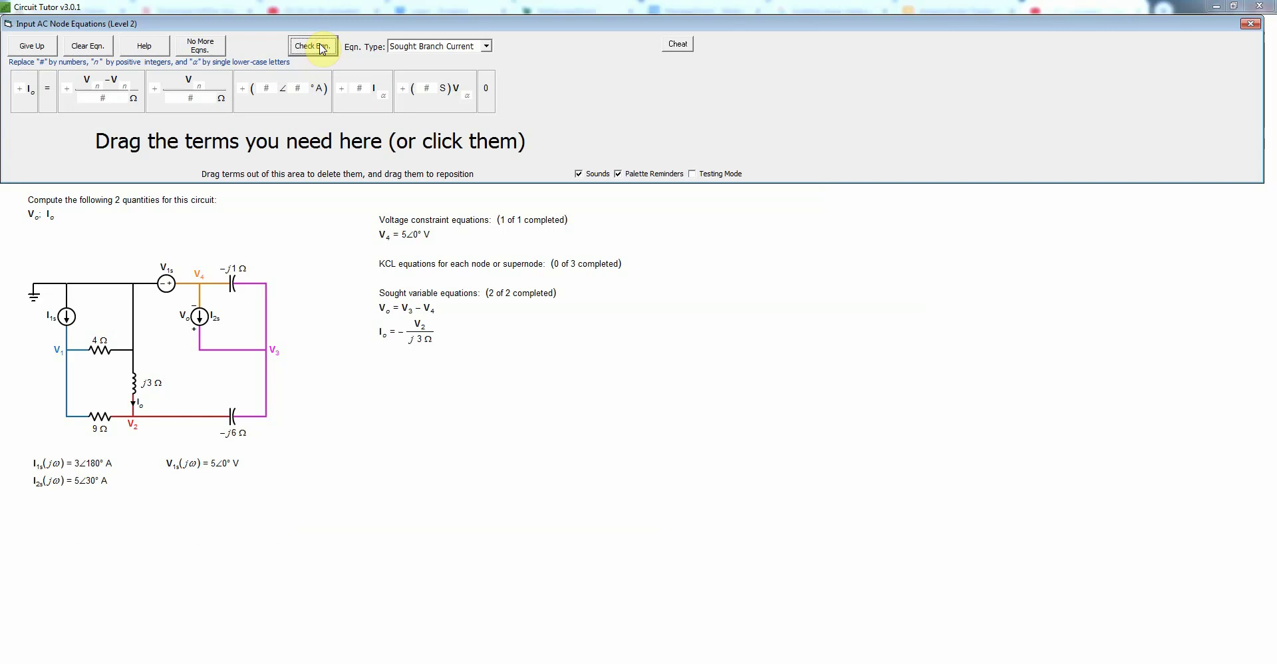
Step: Lay out a KCL equation: current-source term, V/#Ω and (V−V)/#Ω terms, = 0
left_click(486, 45)
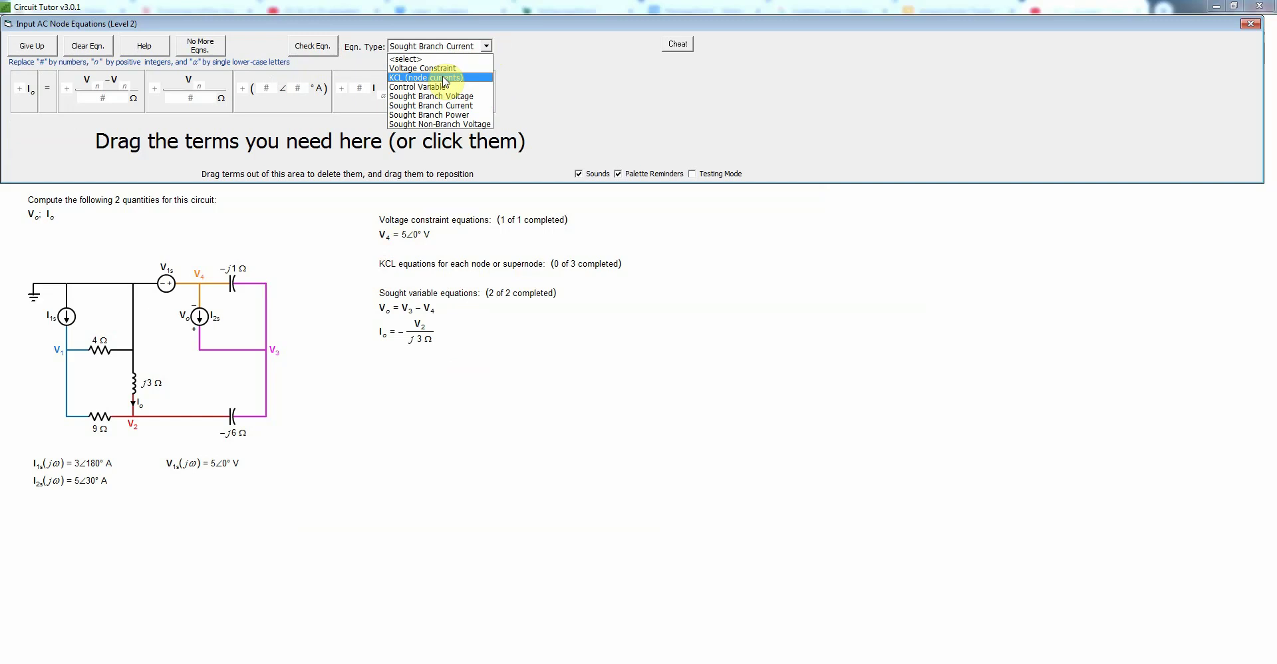
left_click(445, 78)
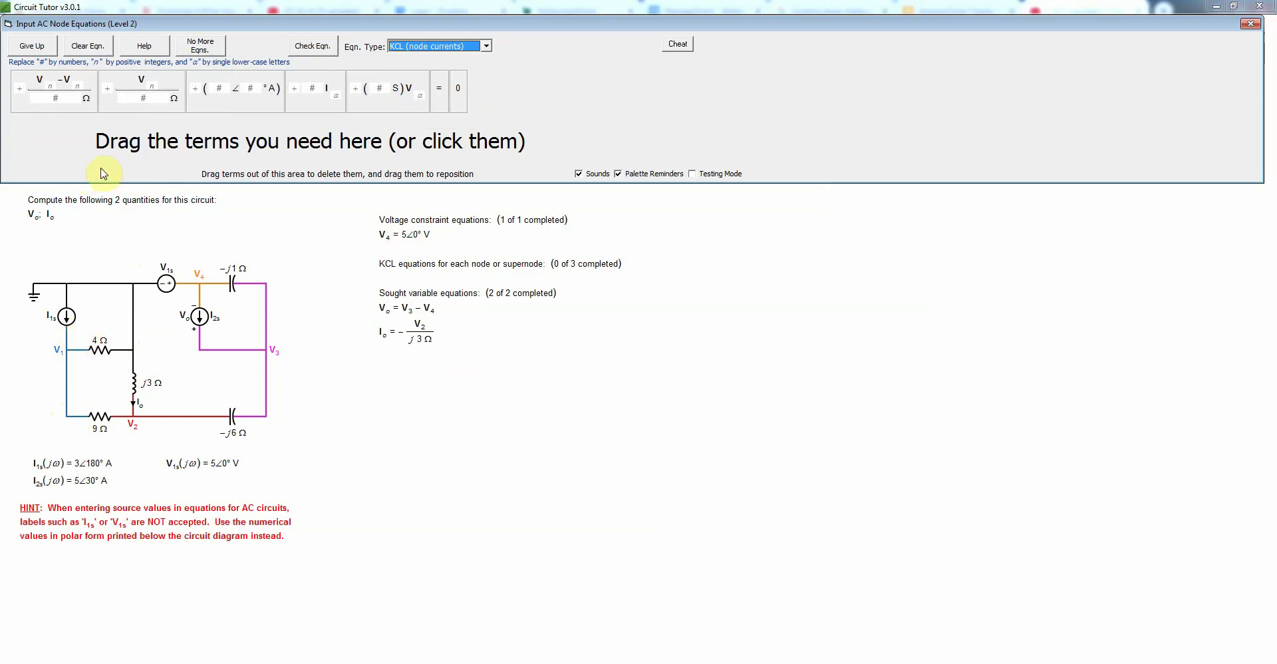
left_click(259, 106)
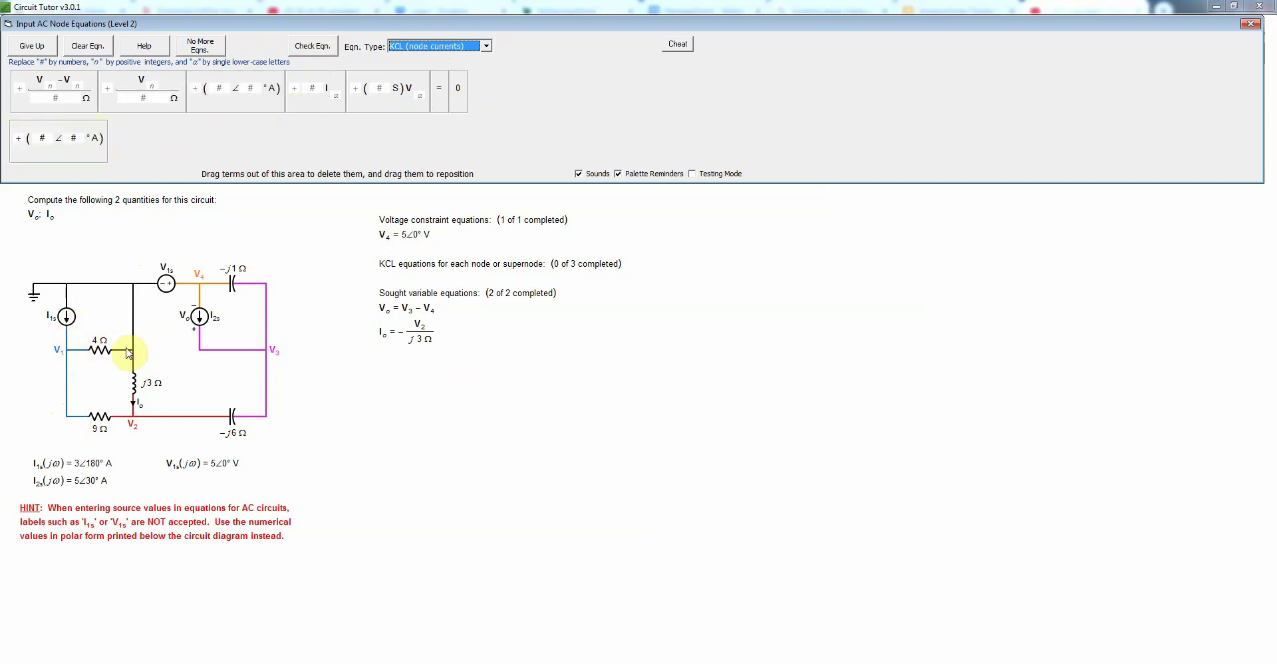
left_click_drag(106, 353, 165, 127)
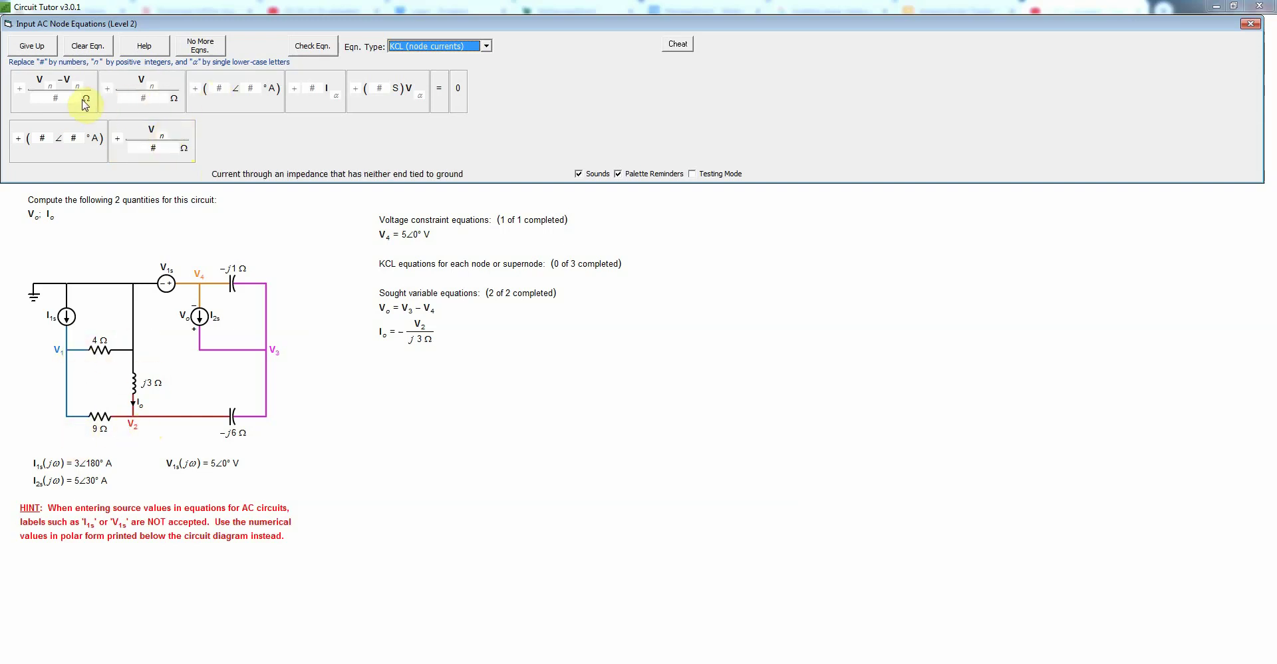
mouse_move(85, 104)
left_mouse_down()
mouse_move(266, 135)
mouse_move(90, 108)
left_mouse_up()
left_click(439, 100)
left_click(457, 103)
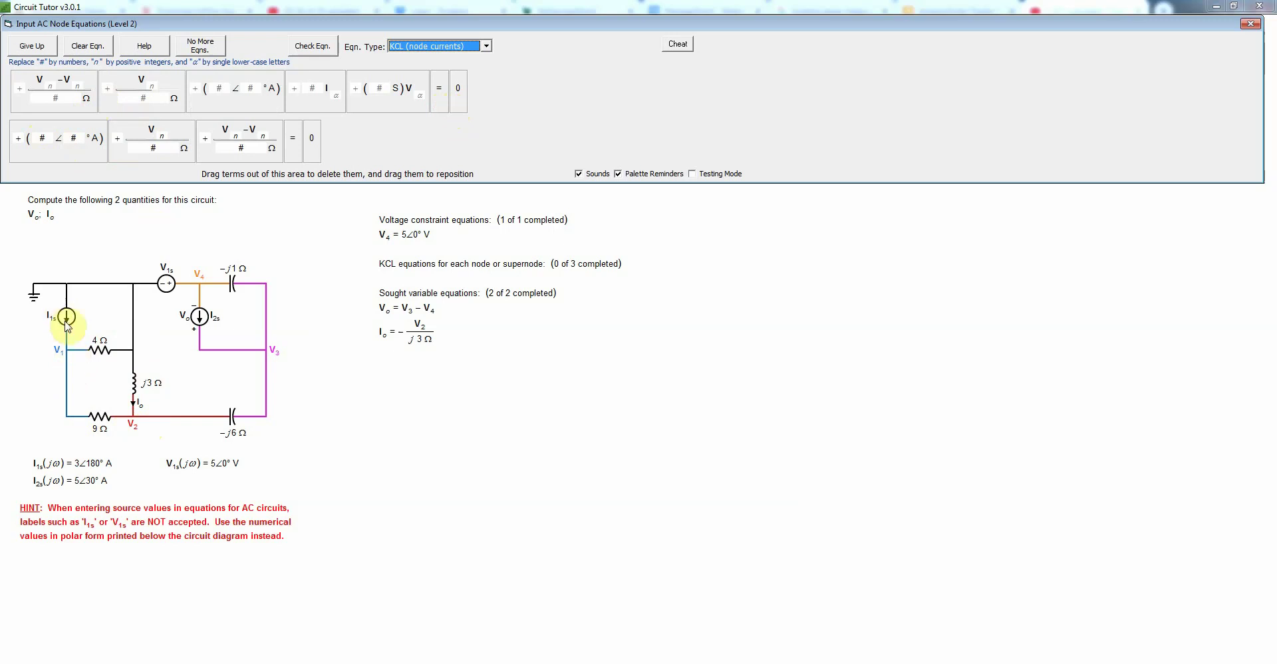
Step: Fill in the node V1 terms as 3∠0° A + V1/4 Ω + (V1−V2)/9 Ω = 0
left_click(21, 138)
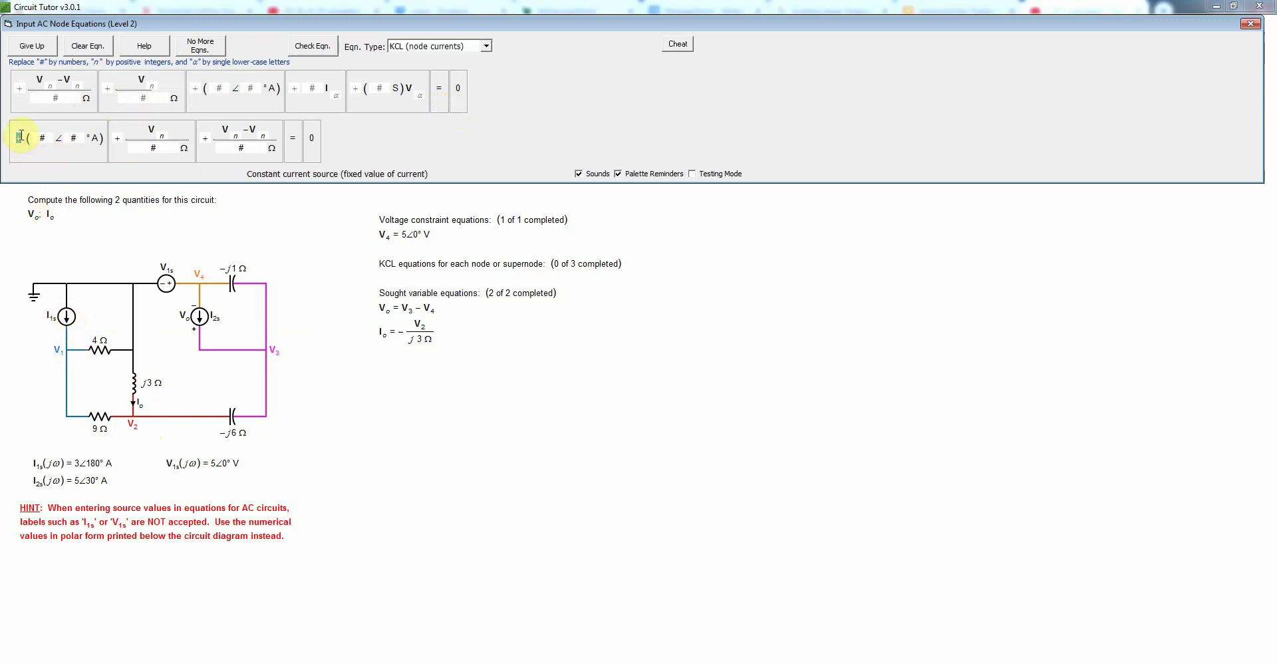
type("- ( 3 ∠ 180 °A")
left_click(85, 138)
left_click(16, 141)
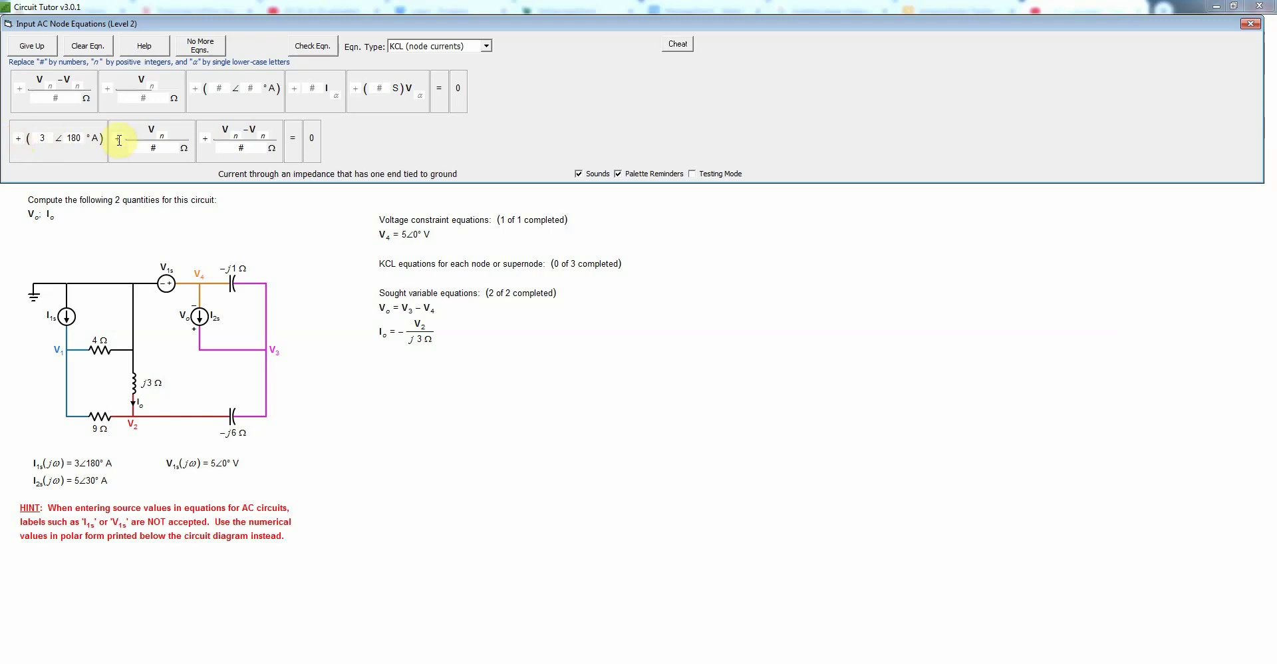
left_click(81, 138)
type("1")
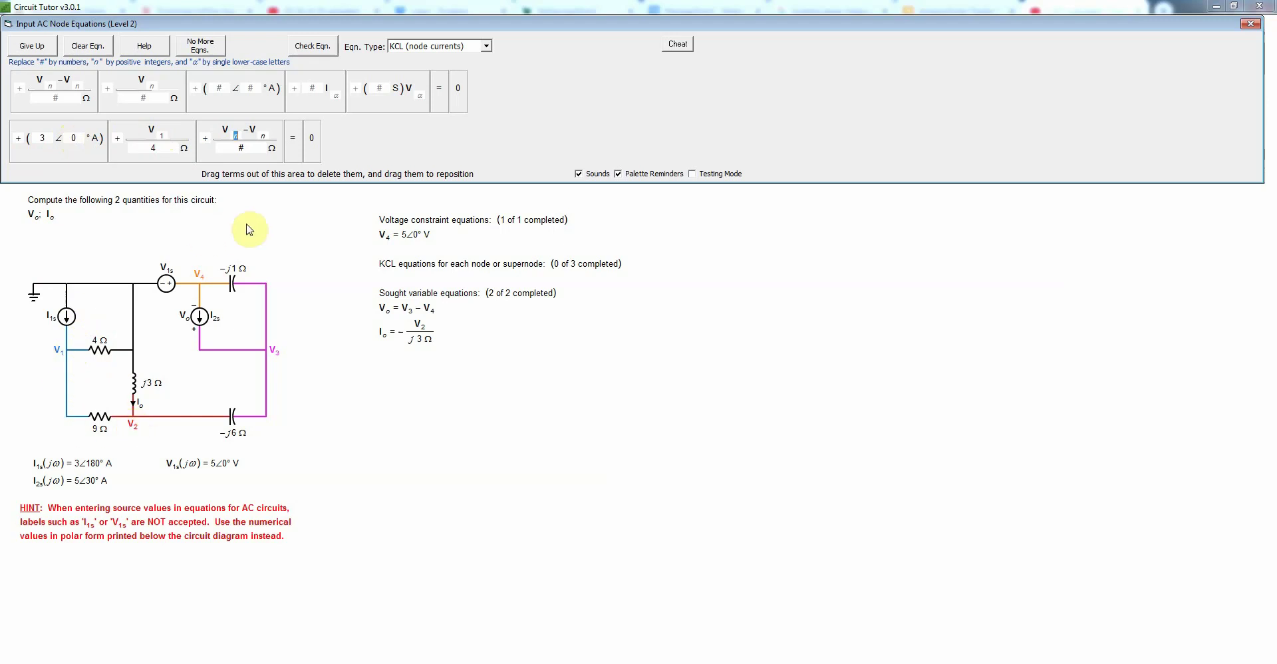
type("1")
Step: Check the V1 equation, then lay out two (Vn−Vn)/# terms, a Vn/# term and = 0
left_click(328, 45)
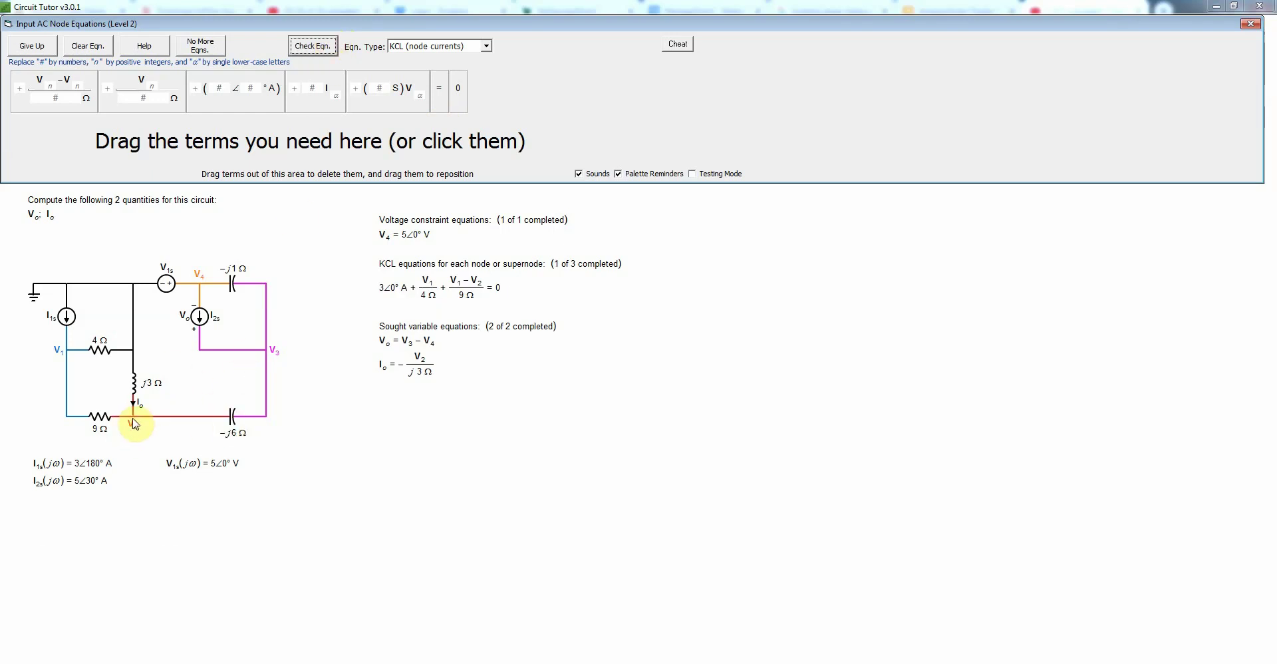
left_click(77, 105)
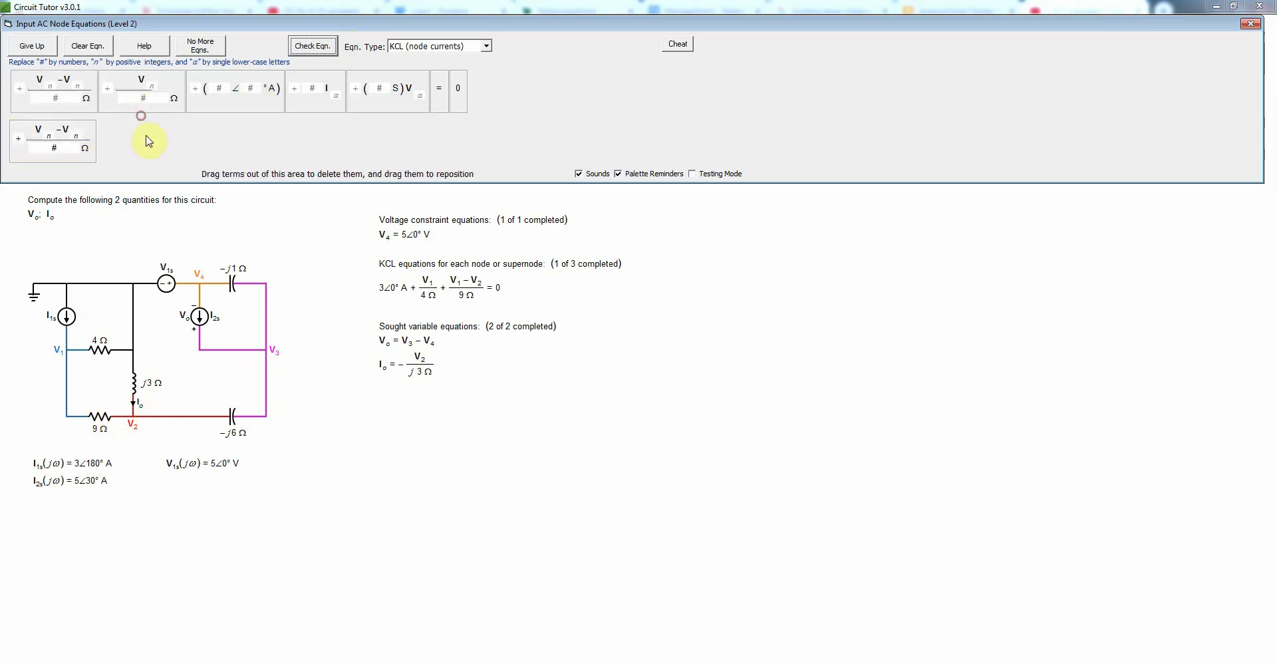
left_click_drag(140, 107, 155, 158)
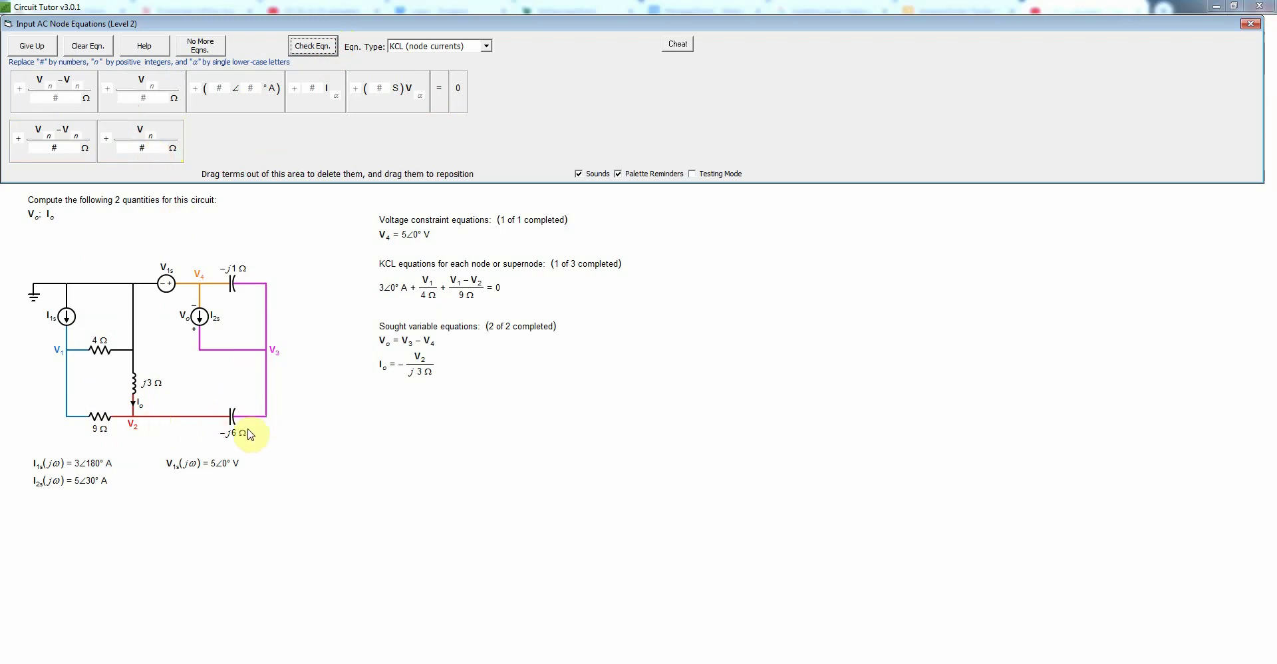
left_click_drag(78, 105, 326, 143)
left_click(437, 106)
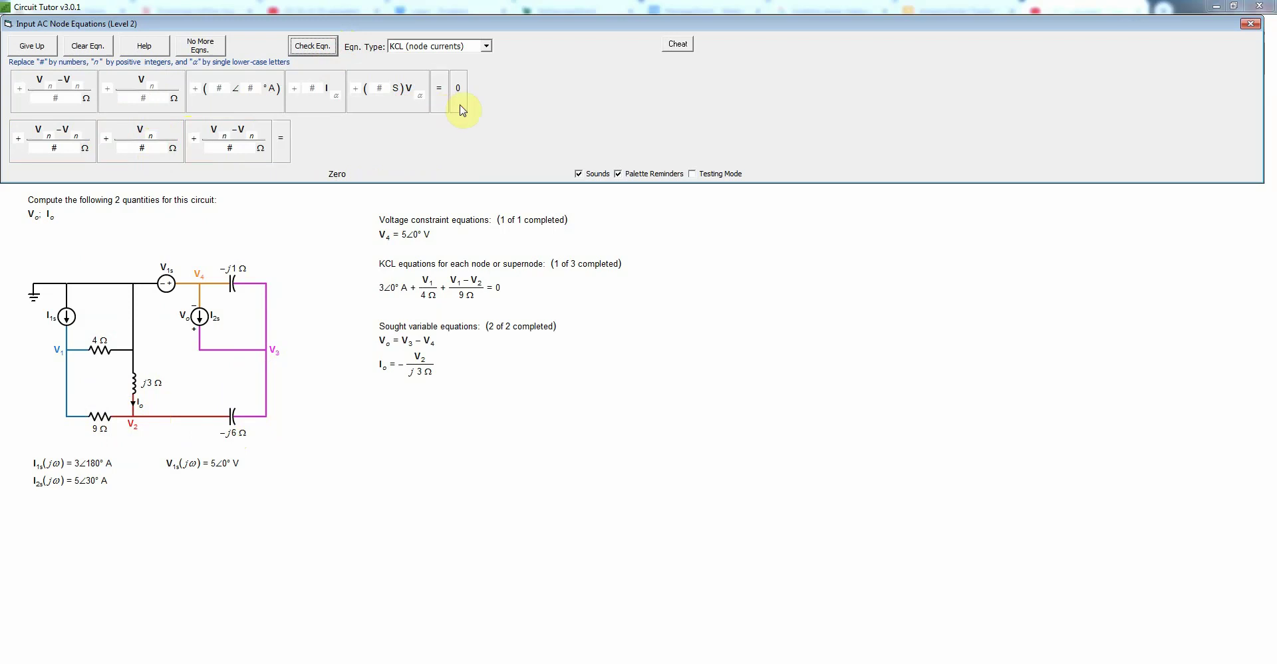
left_click(459, 109)
left_click(48, 136)
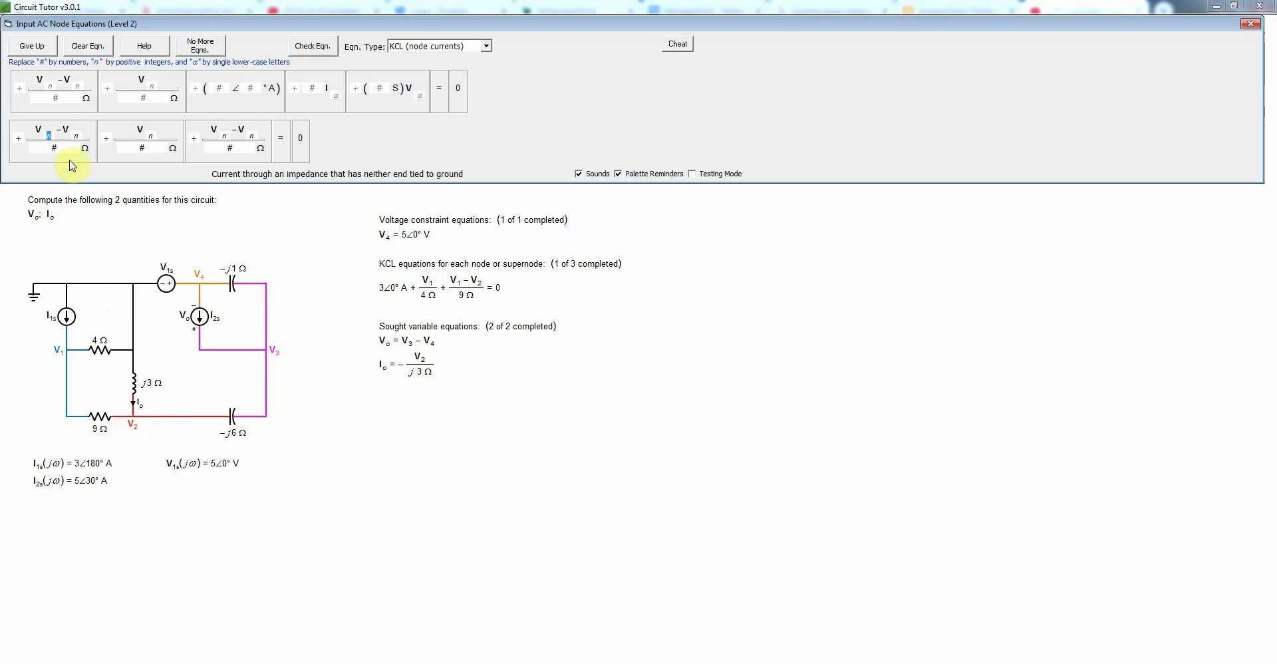
Step: Fill in the node V2 terms as (V2−V1)/9 + V2/j3 + (V2−V3)/−j6 = 0
type("2")
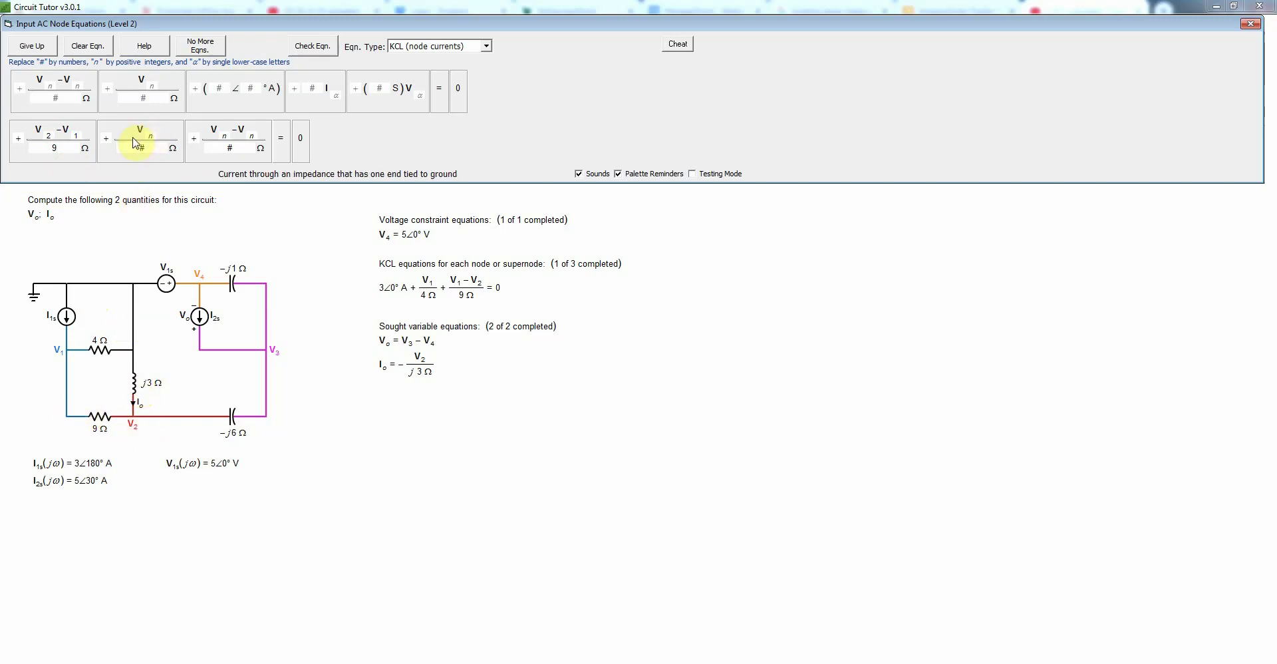
left_click(153, 136)
type("2")
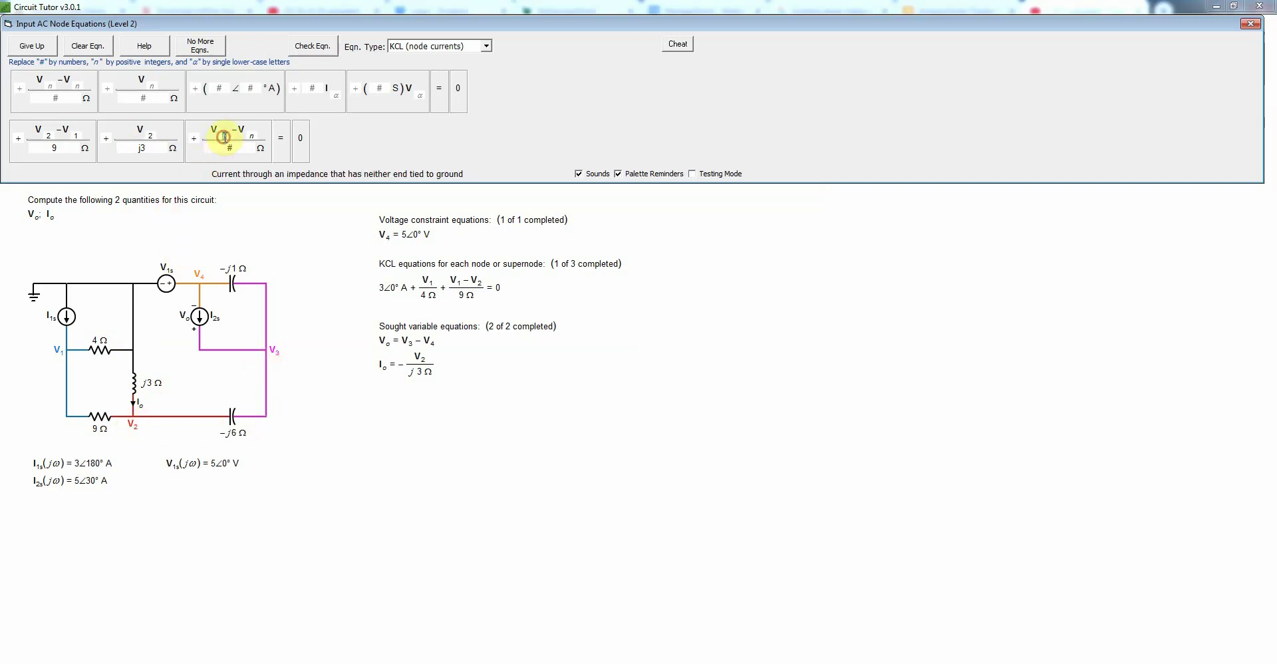
type("2")
left_click(225, 138)
type("-j6")
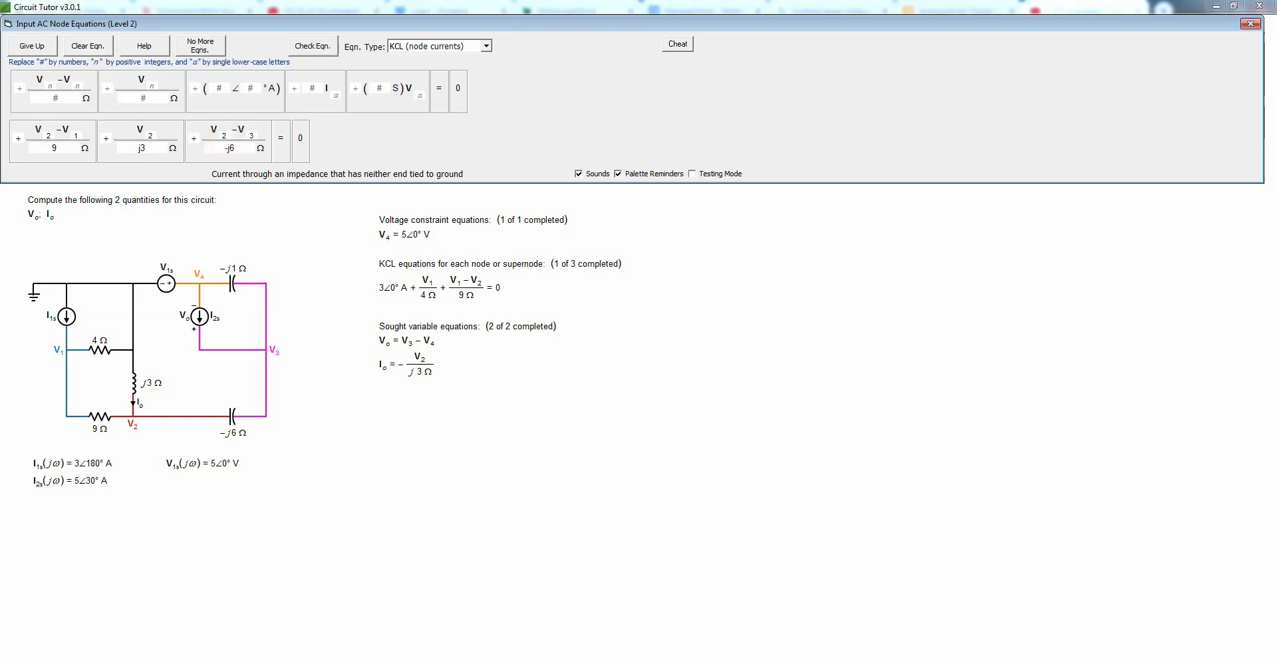
Step: Check the V2 equation, then lay out (Vn−Vn)/#, a current-source term, (Vn−Vn)/# and = 0
left_click(326, 48)
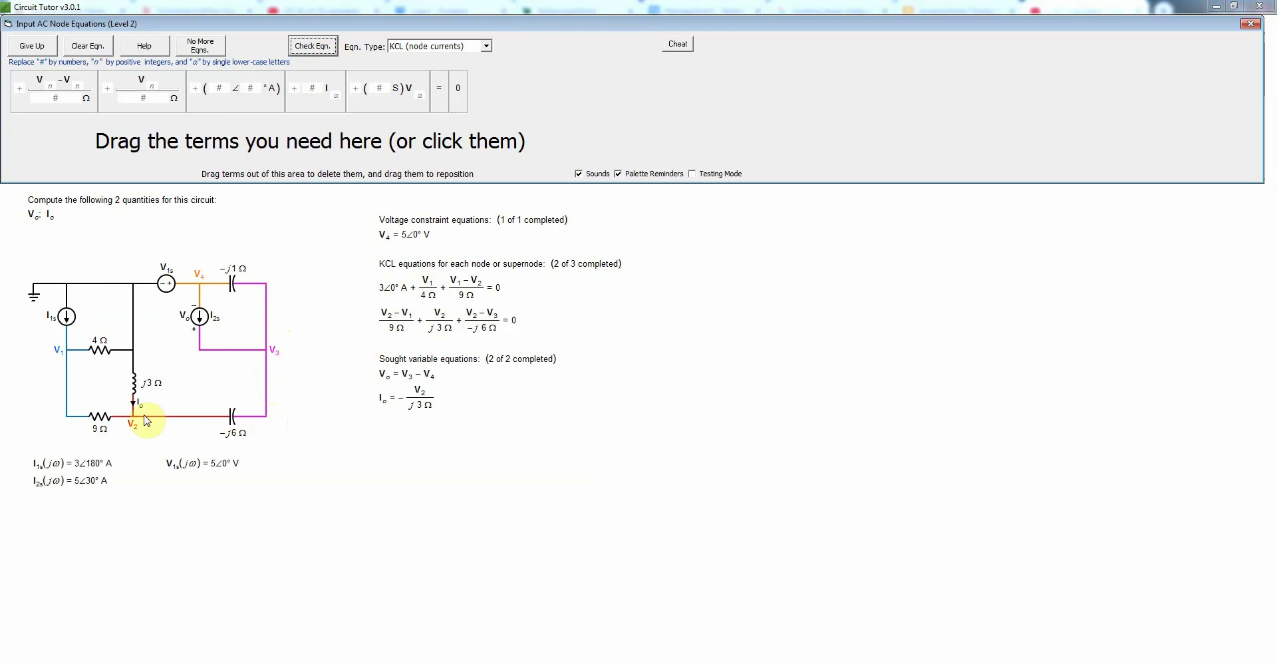
left_click(73, 101)
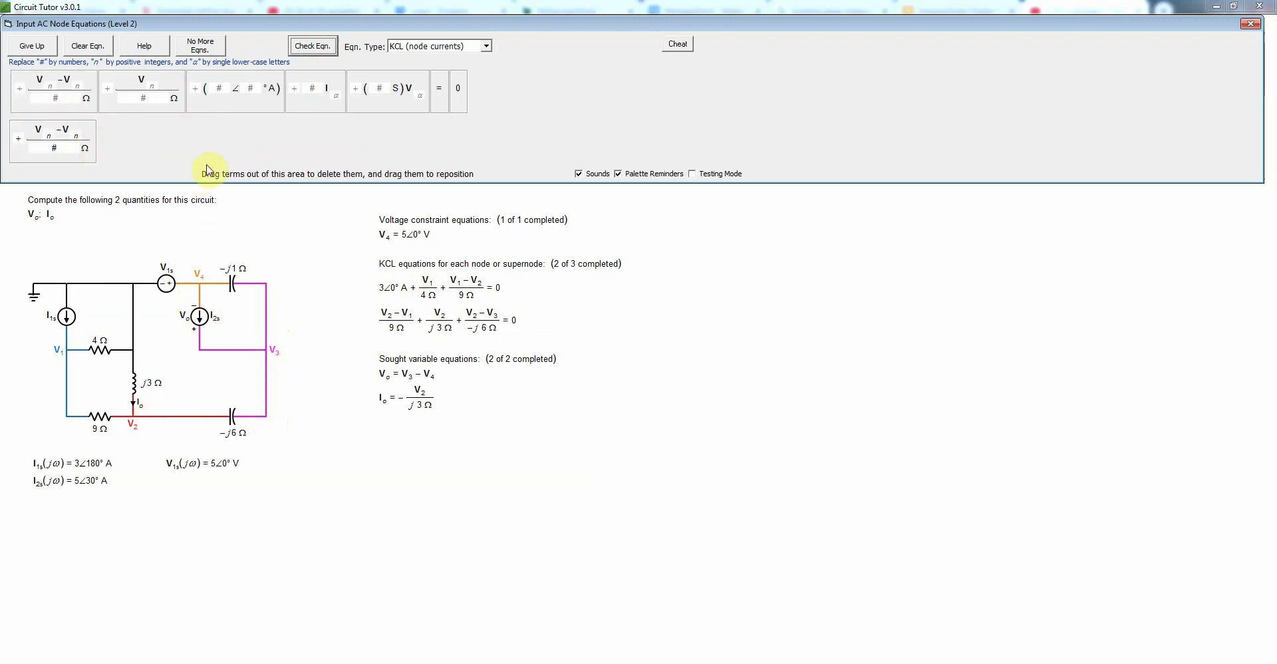
left_click(260, 104)
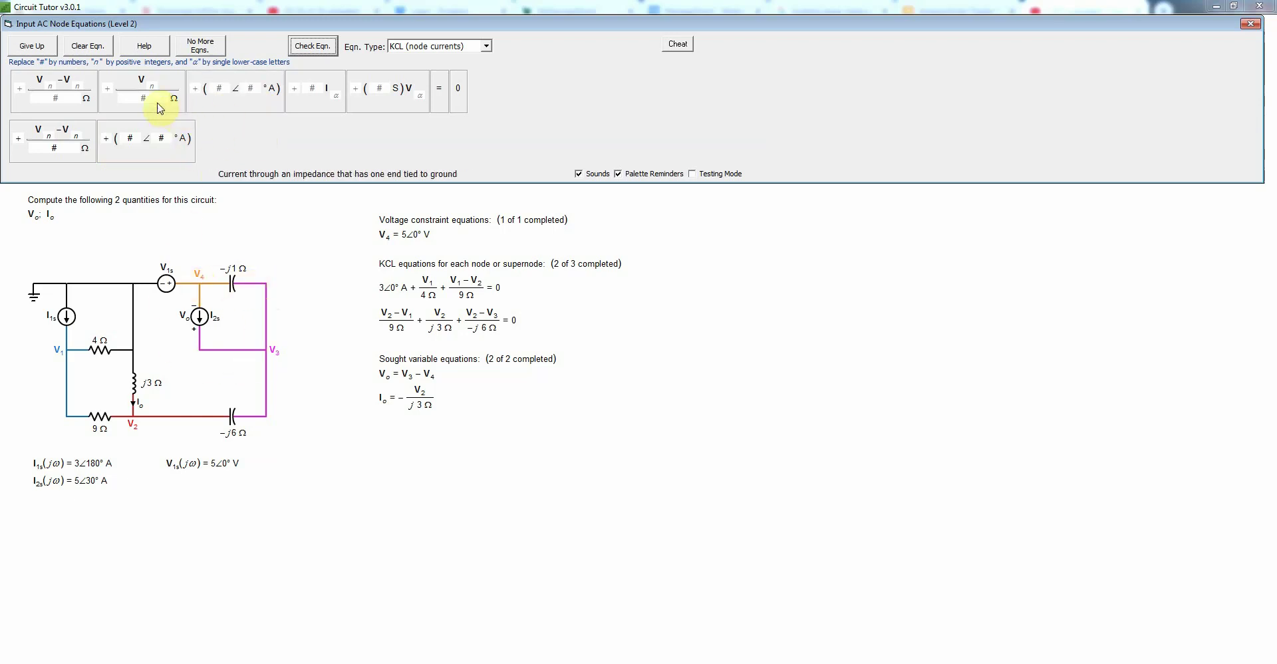
left_click_drag(94, 108, 86, 109)
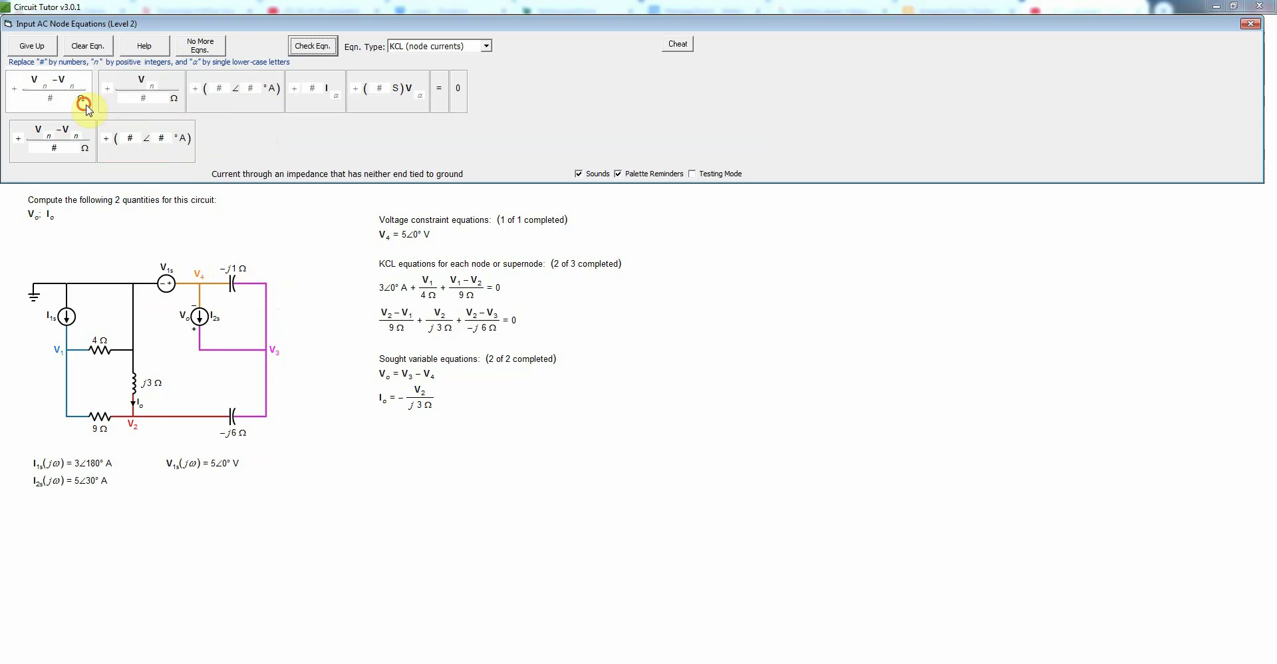
left_click(445, 96)
left_click(457, 105)
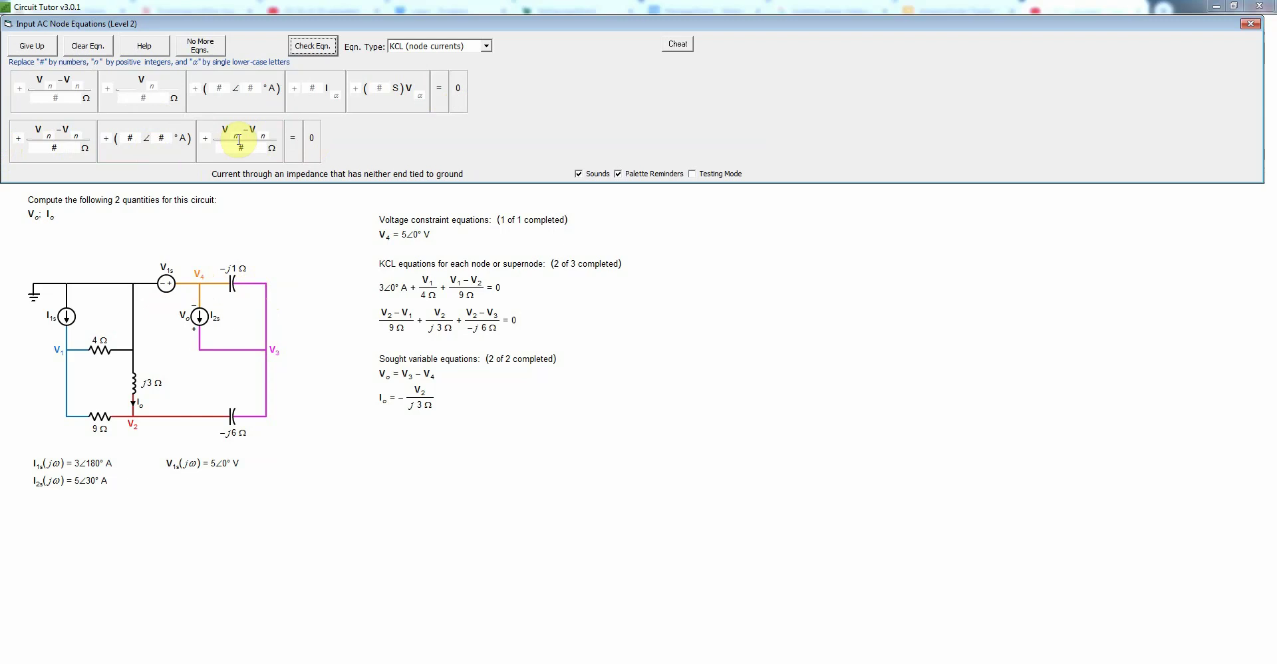
Step: Fill in the node V3 terms as (V3−V2)/−j6 − 5∠30° A + (V3−V4)/−j1 = 0
left_click(53, 135)
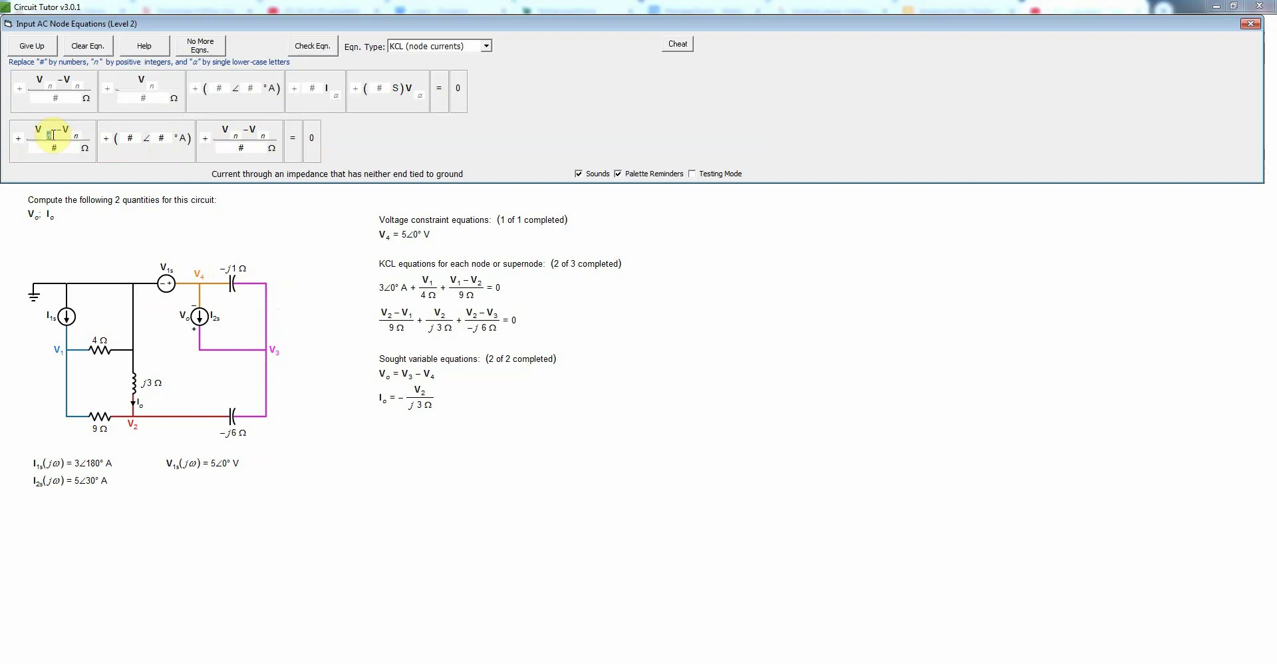
type("3")
type("-j6")
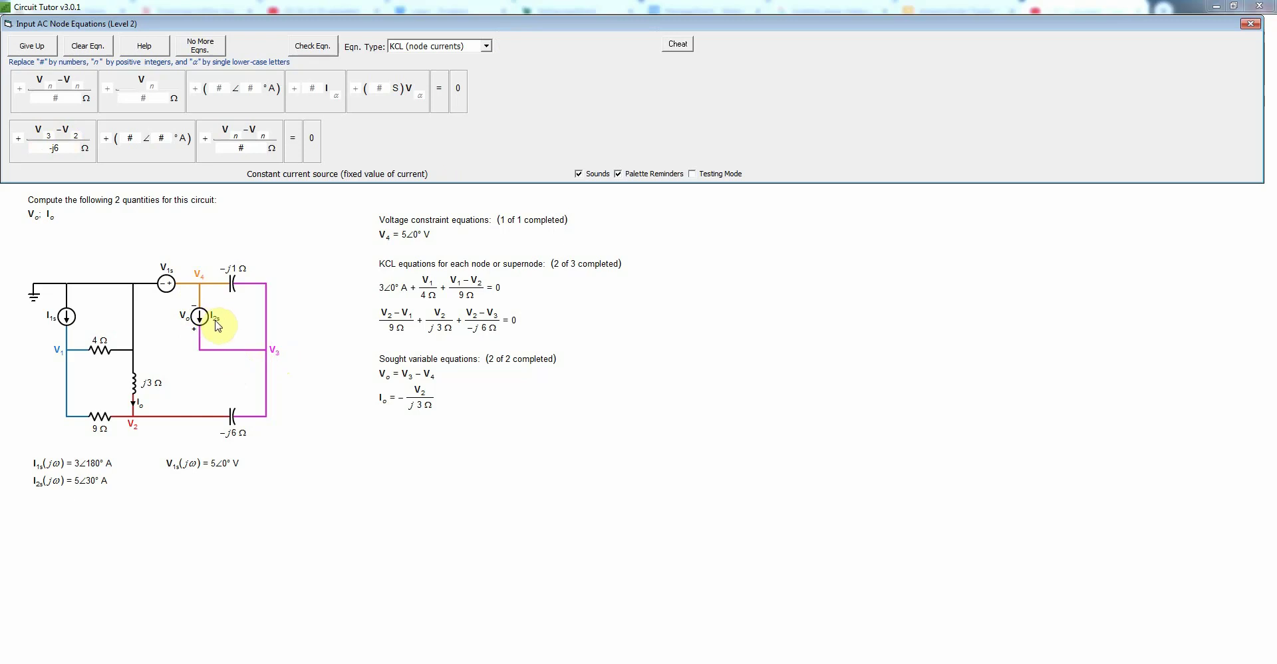
left_click(106, 138)
type("-")
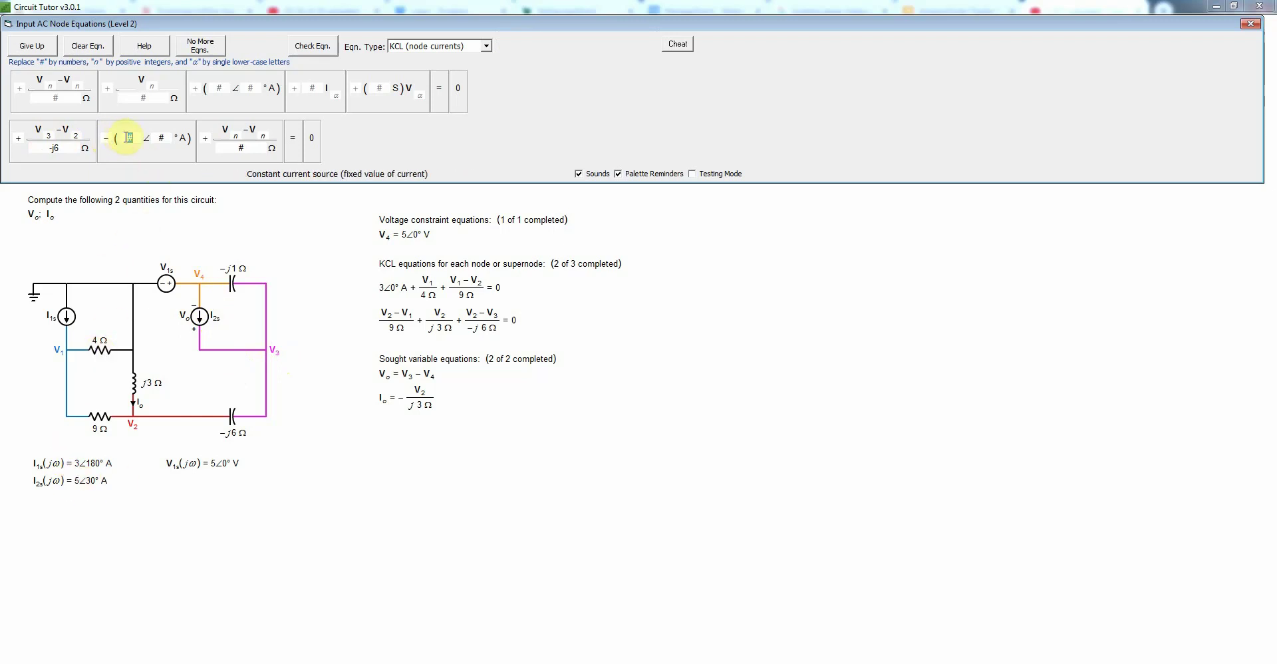
type("5")
key("Tab")
type("30")
left_click(160, 139)
left_click(108, 140)
left_click(162, 140)
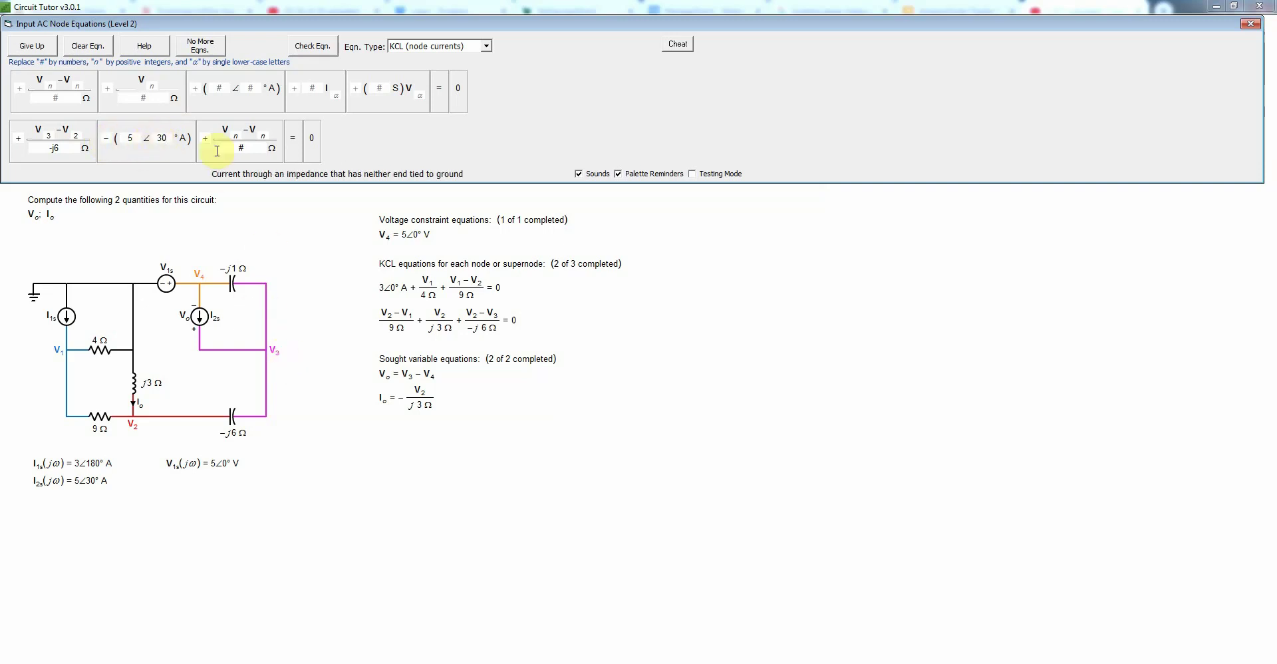
left_click(233, 134)
type("3")
type("-j1")
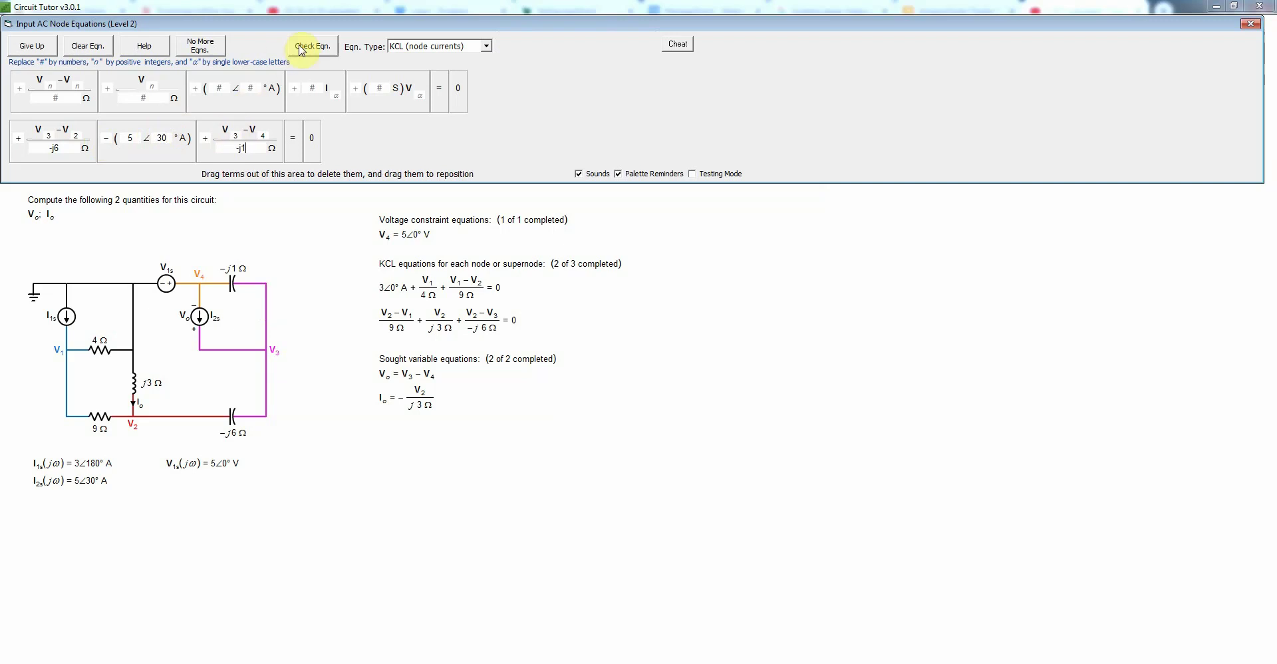
Step: Submit the V3 node KCL equation with Check Eqn. so KCL reaches 3 of 3
left_click(305, 52)
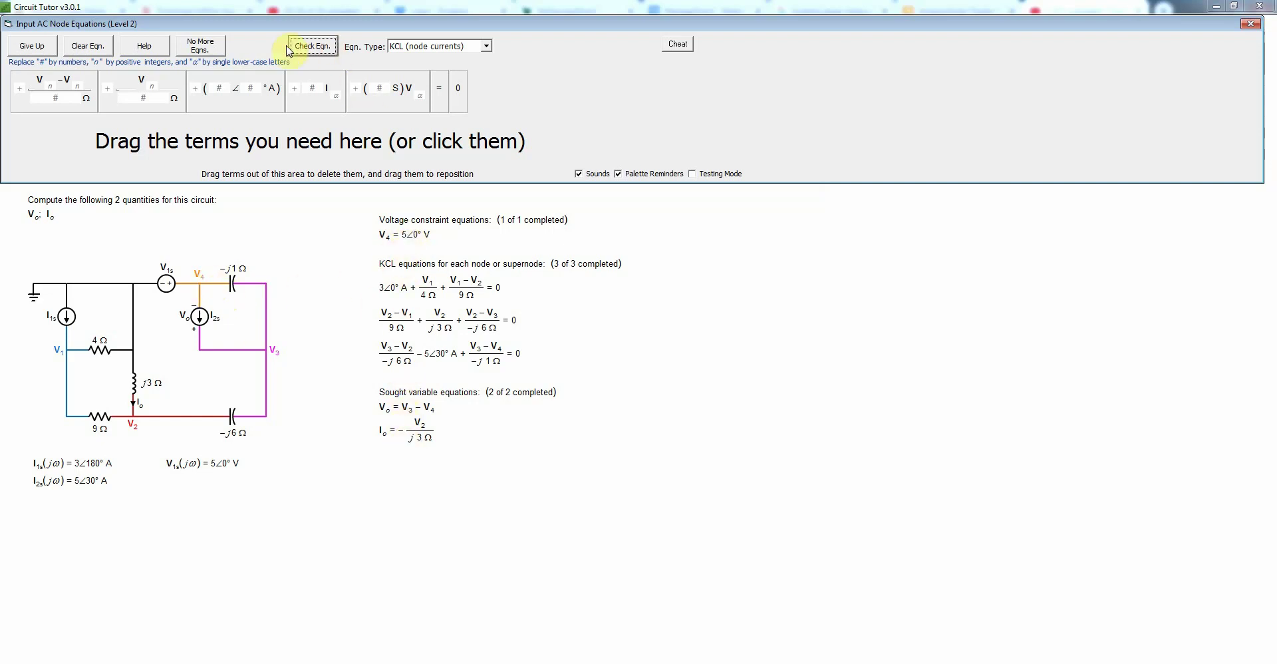
Step: Declare equation entry finished via No More Eqns. to bring up the congratulations dialog
left_click(203, 52)
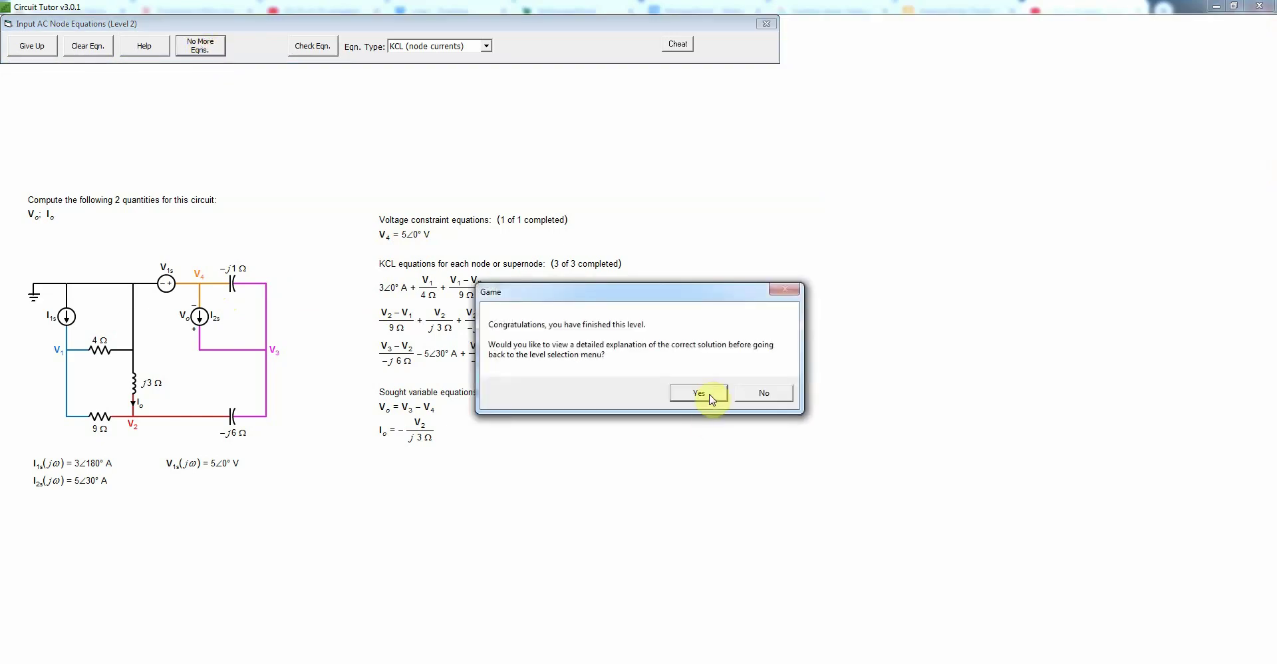